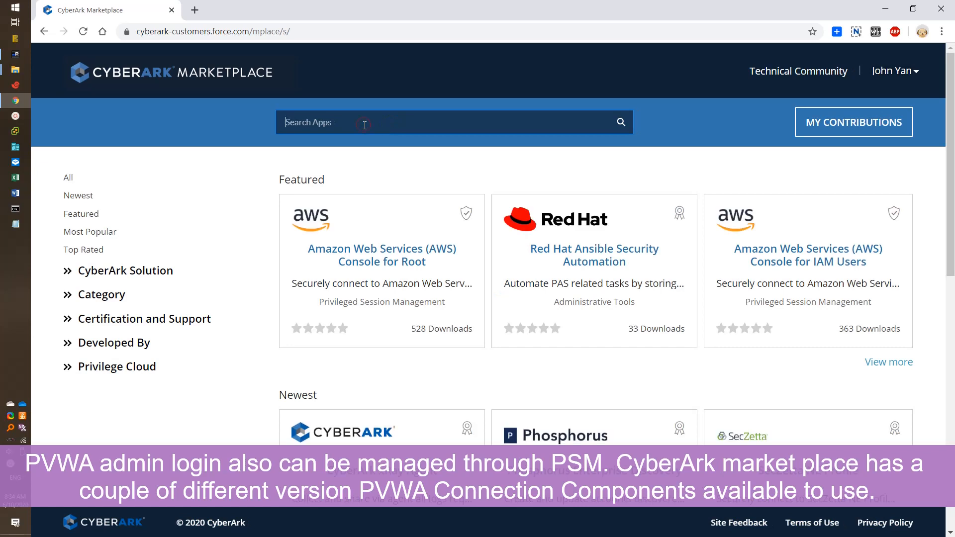
Step: Search the Marketplace apps for 'PVWA' to list the 26 matching components
{"action": "type", "text": "PVWA"}
{"action": "key", "text": "Return"}
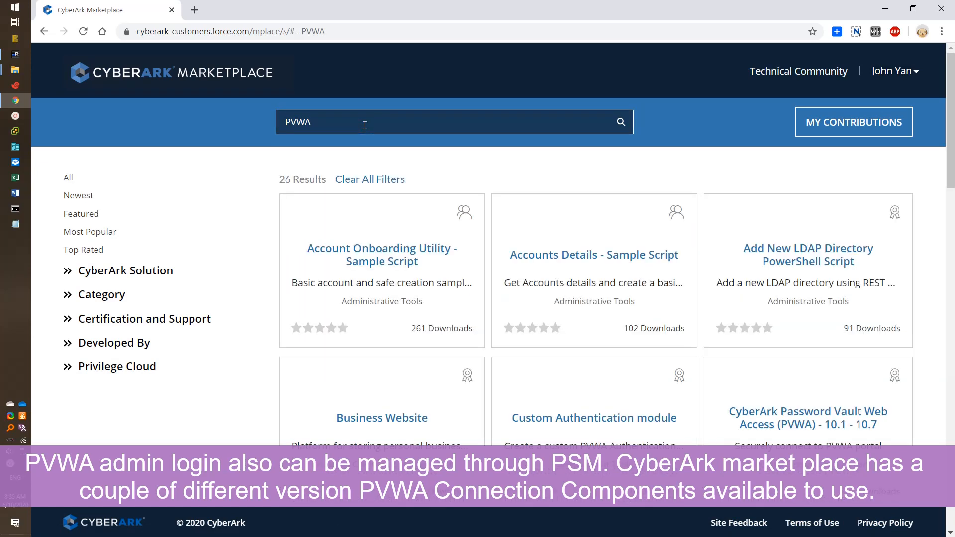
Step: Check the PVWA 10.8 or higher product page's version, then return to the results
{"action": "scroll", "coordinate": [564, 350], "scroll_direction": "down", "scroll_amount": 1}
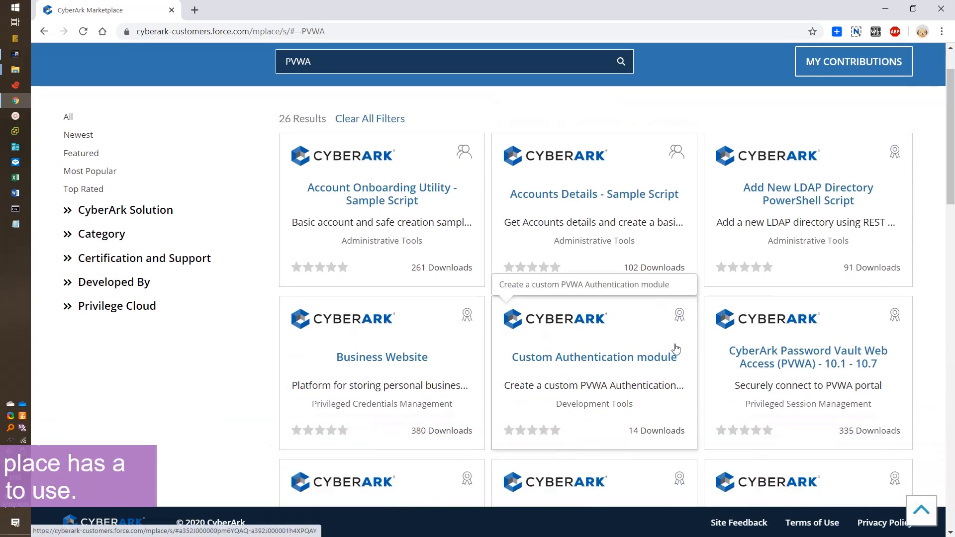
{"action": "scroll", "coordinate": [745, 300], "scroll_direction": "down", "scroll_amount": 2}
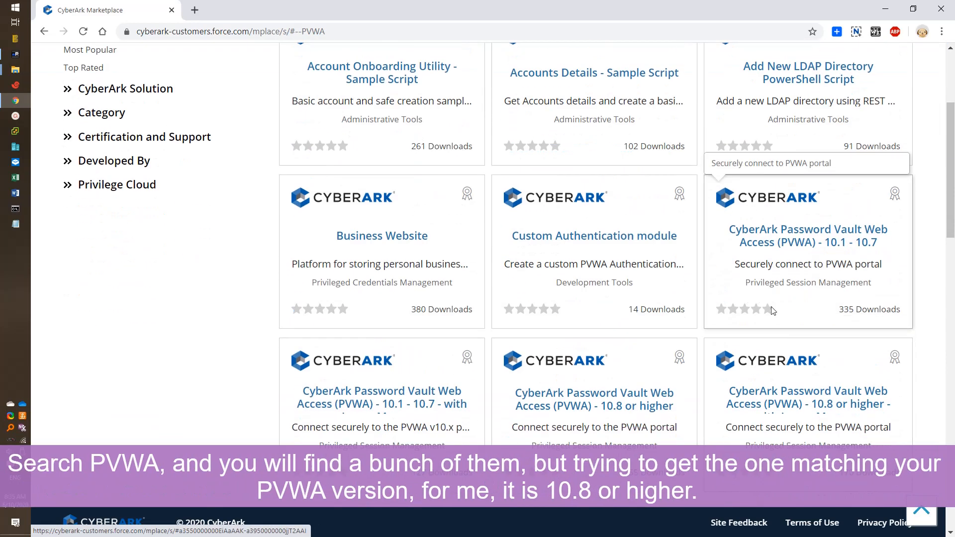
{"action": "scroll", "coordinate": [774, 311], "scroll_direction": "down", "scroll_amount": 2}
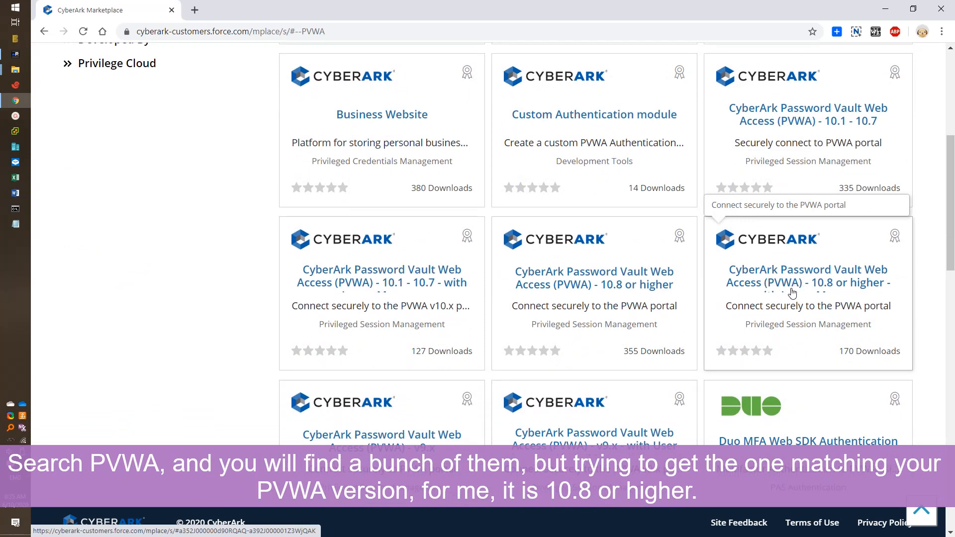
{"action": "left_click", "coordinate": [639, 288]}
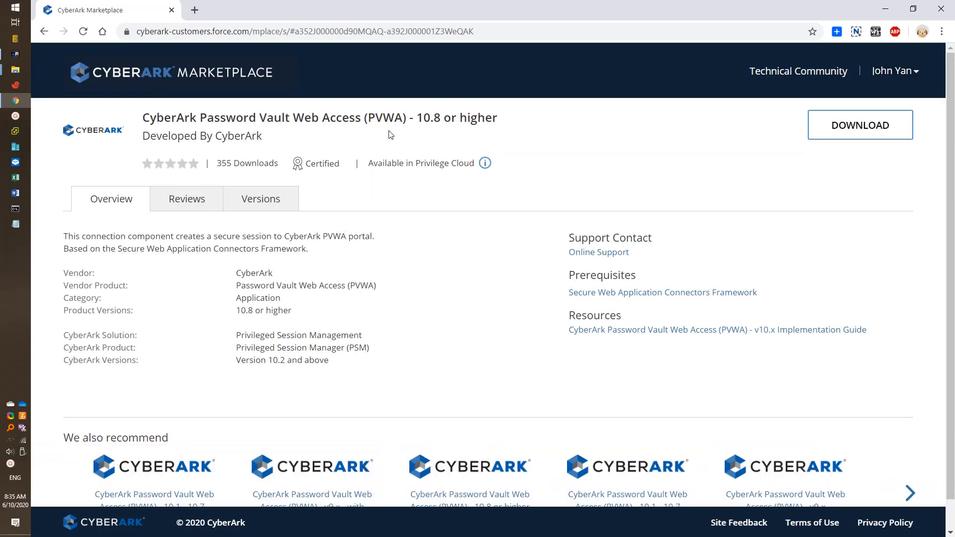
{"action": "left_click_drag", "start_coordinate": [500, 121], "coordinate": [150, 119]}
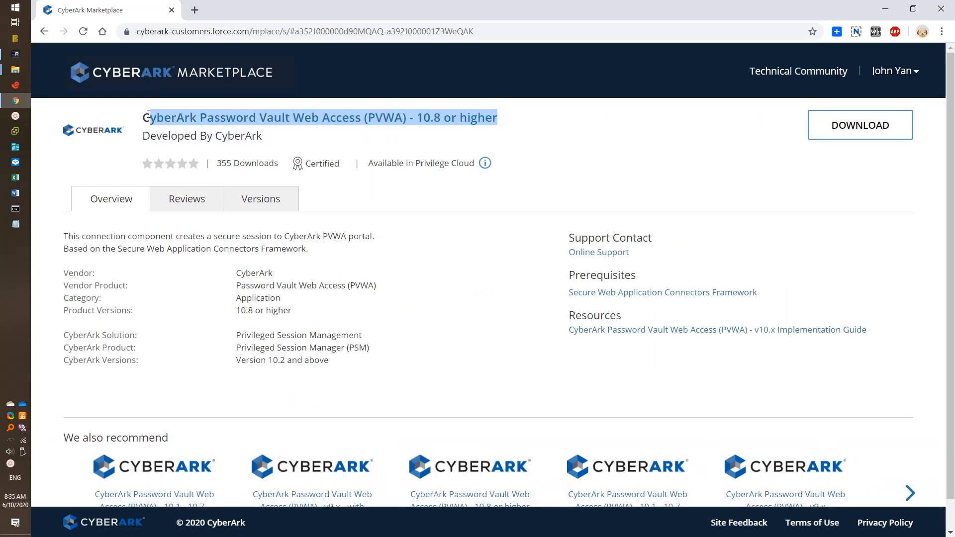
{"action": "left_click", "coordinate": [43, 31]}
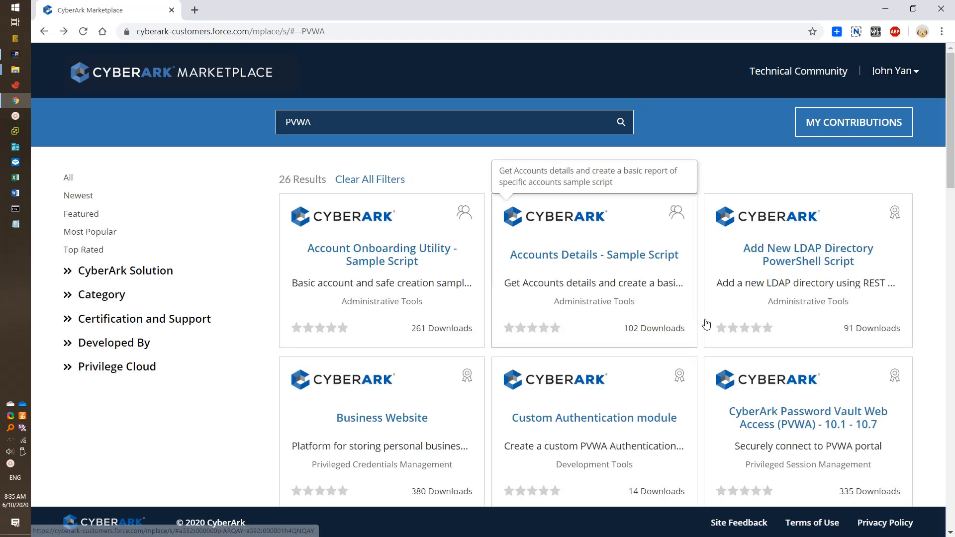
Step: Compare the 'with Logon Message' variant, then open the PVWA - 10.8 or higher page
{"action": "scroll", "coordinate": [817, 426], "scroll_direction": "down", "scroll_amount": 3}
{"action": "scroll", "coordinate": [816, 426], "scroll_direction": "down", "scroll_amount": 3}
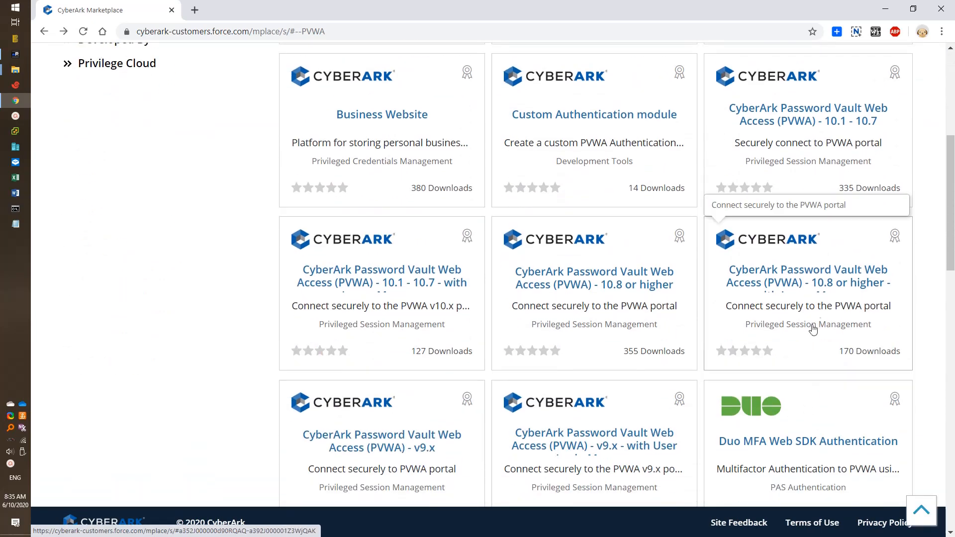
{"action": "left_click", "coordinate": [816, 286]}
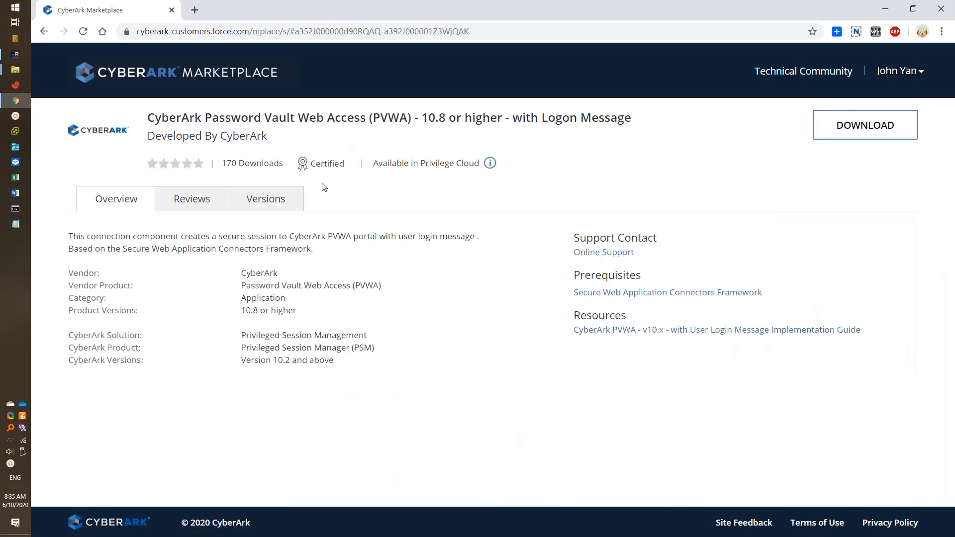
{"action": "left_click_drag", "start_coordinate": [508, 119], "coordinate": [627, 119]}
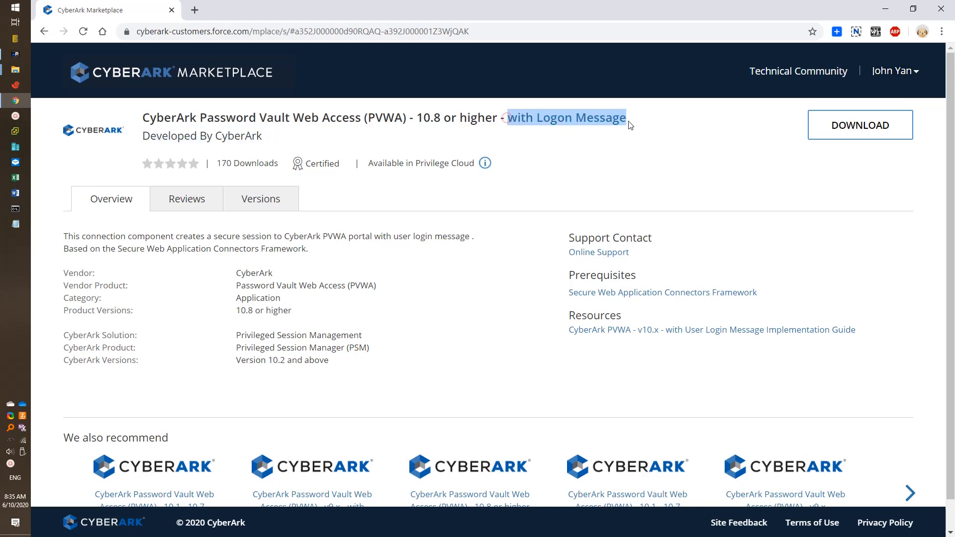
{"action": "left_click", "coordinate": [627, 120]}
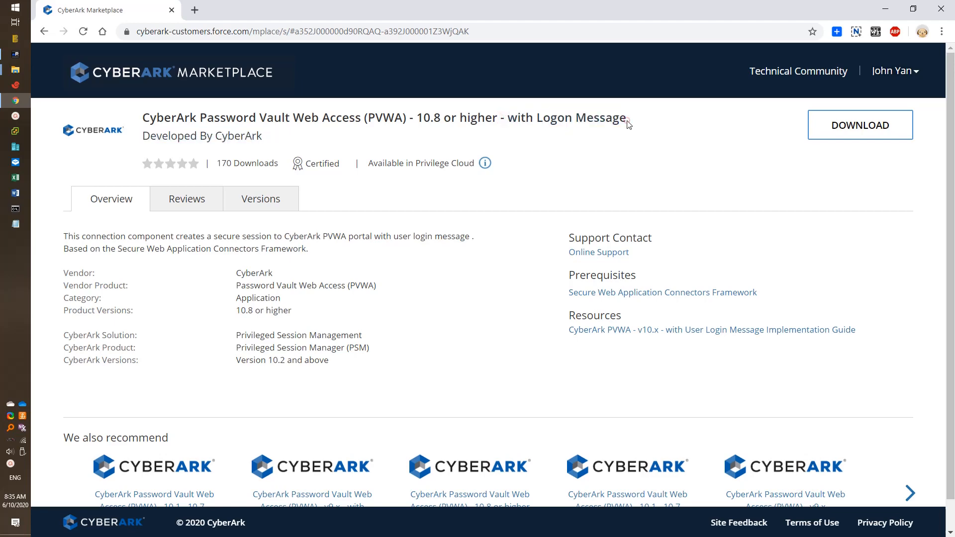
{"action": "left_click", "coordinate": [44, 31]}
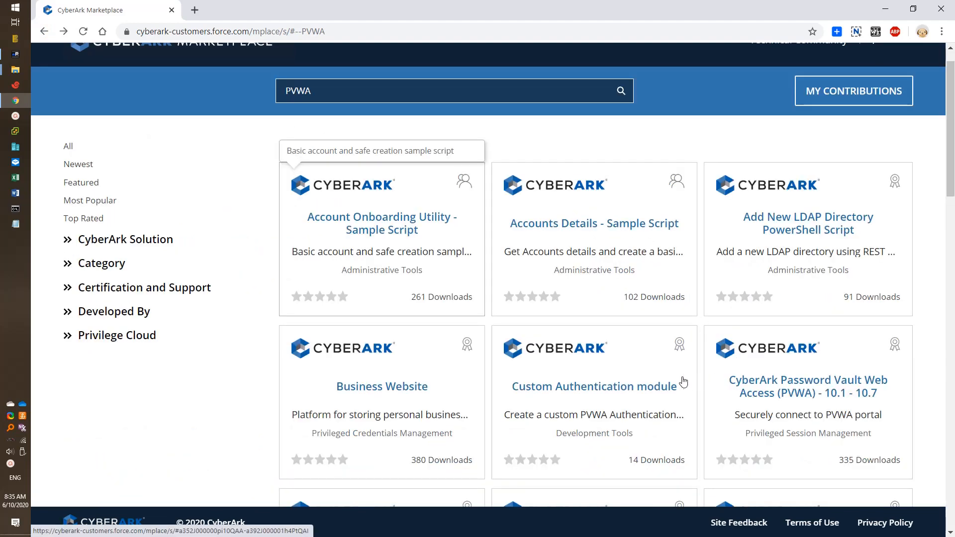
{"action": "scroll", "coordinate": [634, 385], "scroll_direction": "down", "scroll_amount": 6}
{"action": "left_click", "coordinate": [604, 192]}
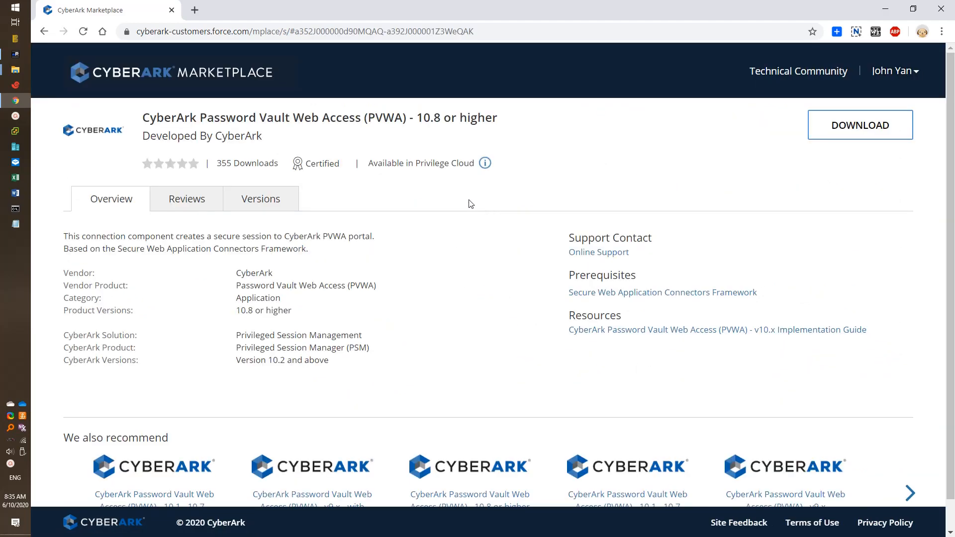
Step: Accept the Marketplace terms of use and download PVWA-10.8.zip
{"action": "left_click", "coordinate": [836, 138]}
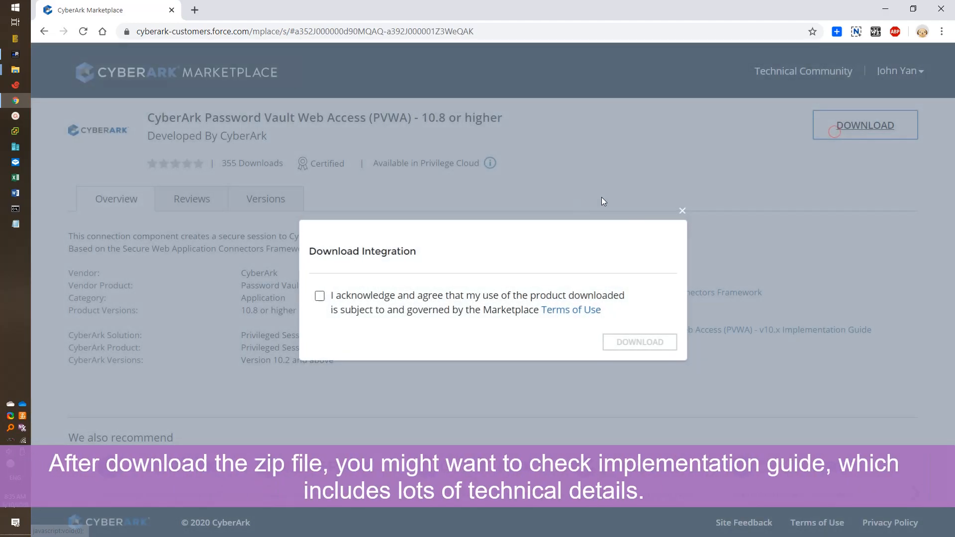
{"action": "left_click", "coordinate": [367, 296]}
{"action": "left_click", "coordinate": [619, 343]}
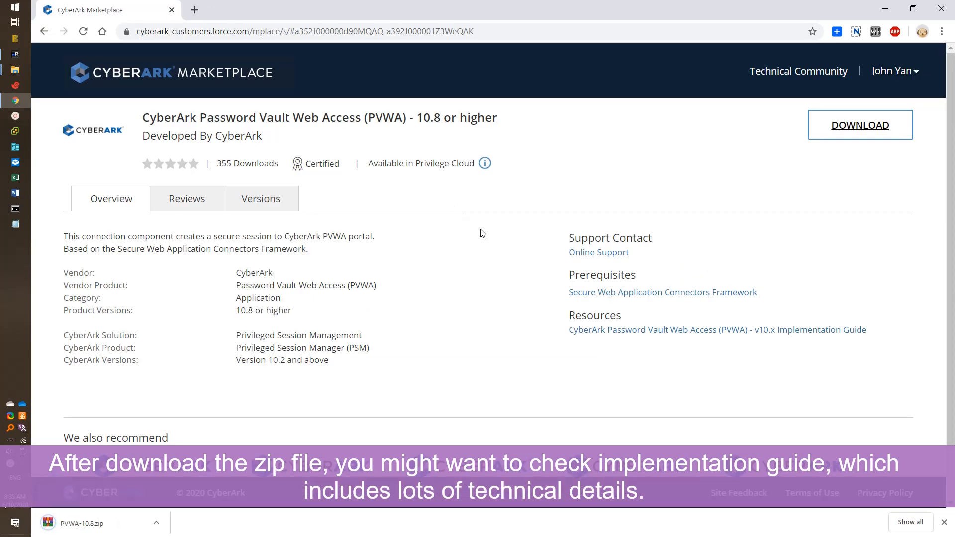
Step: Open the component's v10.8 implementation guide in a new tab
{"action": "right_click", "coordinate": [617, 333]}
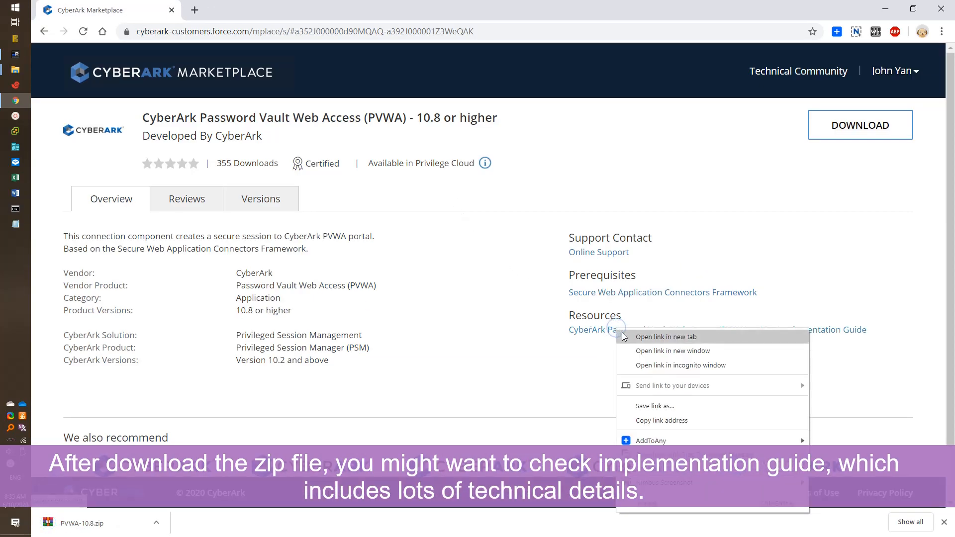
{"action": "left_click", "coordinate": [623, 338]}
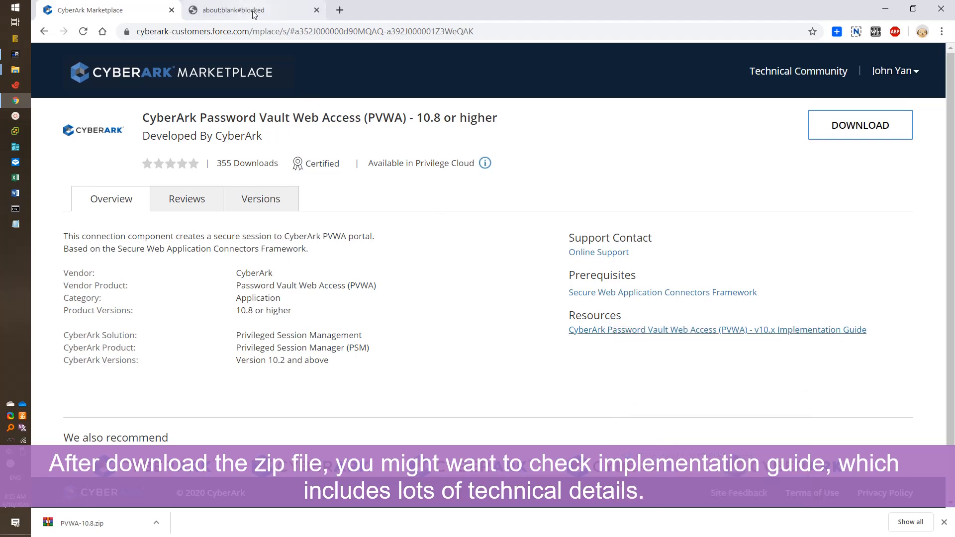
{"action": "left_click", "coordinate": [632, 334]}
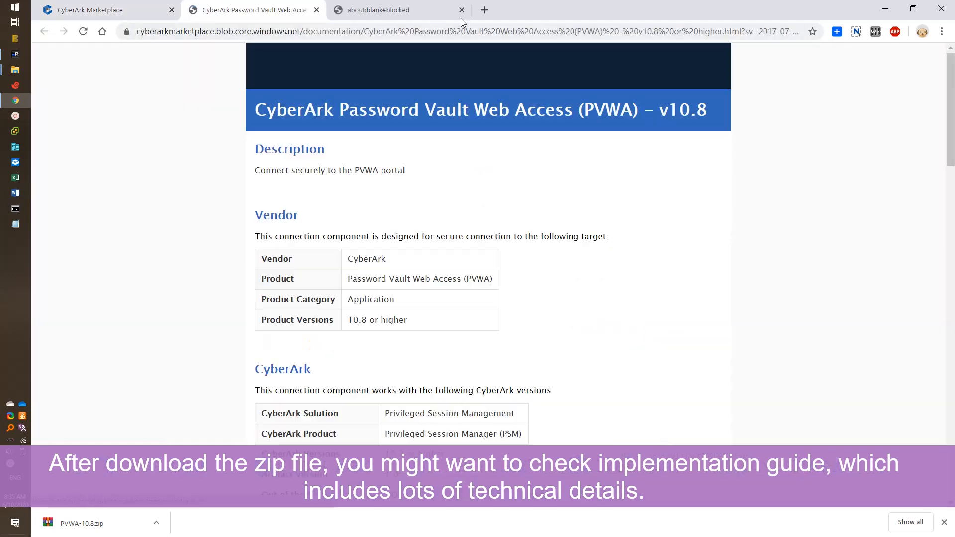
{"action": "left_click", "coordinate": [460, 10]}
Step: Review the guide's LogonURL default address and default WebFormFields login commands
{"action": "scroll", "coordinate": [437, 256], "scroll_direction": "down", "scroll_amount": 10}
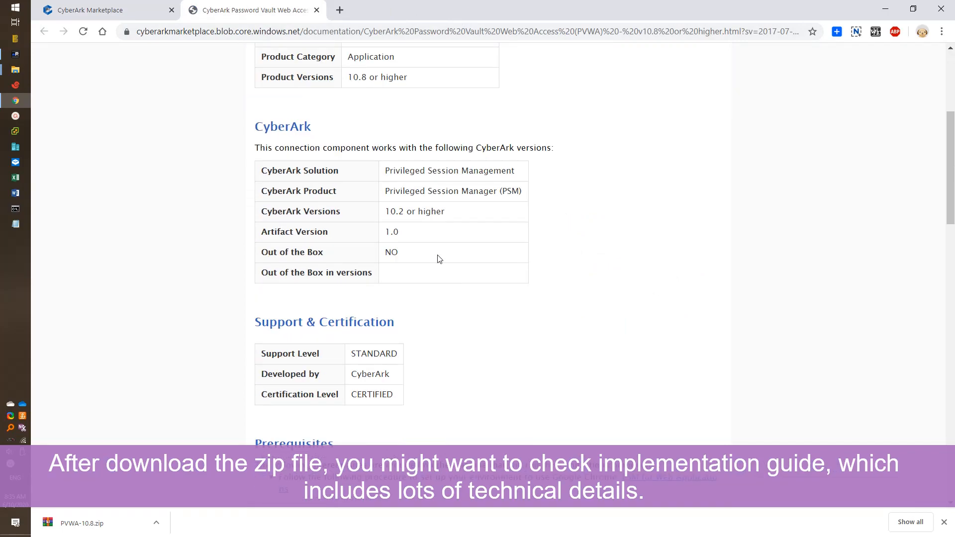
{"action": "scroll", "coordinate": [438, 258], "scroll_direction": "down", "scroll_amount": 15}
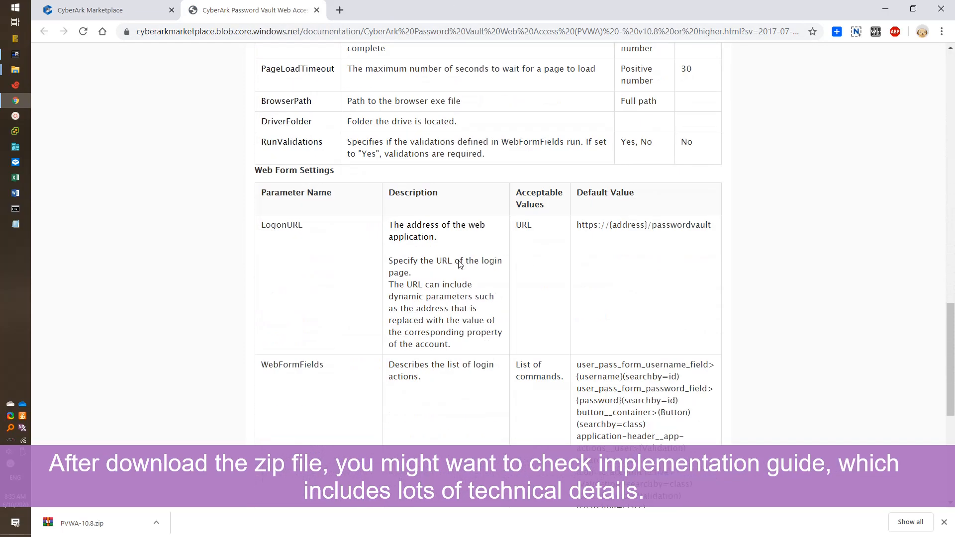
{"action": "scroll", "coordinate": [460, 265], "scroll_direction": "up", "scroll_amount": 5}
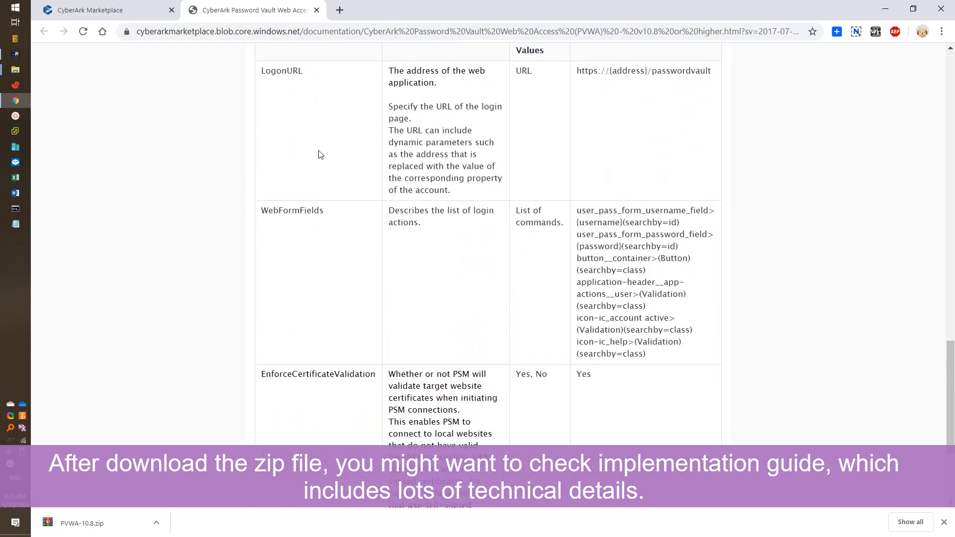
{"action": "left_click_drag", "start_coordinate": [262, 132], "coordinate": [607, 227]}
{"action": "left_click_drag", "start_coordinate": [262, 272], "coordinate": [535, 344]}
{"action": "scroll", "coordinate": [482, 373], "scroll_direction": "down", "scroll_amount": 1}
{"action": "left_click", "coordinate": [664, 244]}
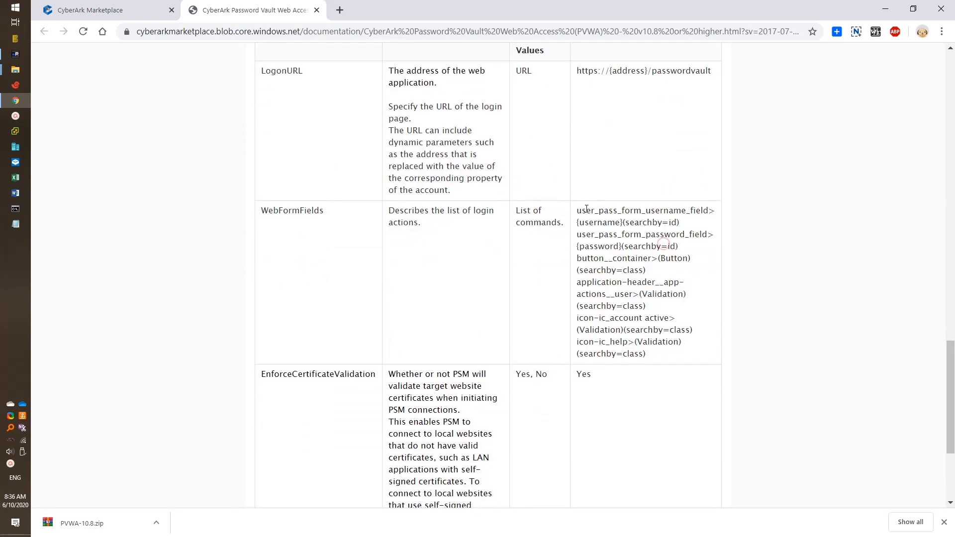
{"action": "left_click_drag", "start_coordinate": [577, 209], "coordinate": [673, 355]}
{"action": "left_click", "coordinate": [662, 354]}
Step: Review the EnforceCertificateValidation setting and its default value Yes
{"action": "scroll", "coordinate": [662, 354], "scroll_direction": "down", "scroll_amount": 2}
{"action": "left_click_drag", "start_coordinate": [275, 249], "coordinate": [557, 286]}
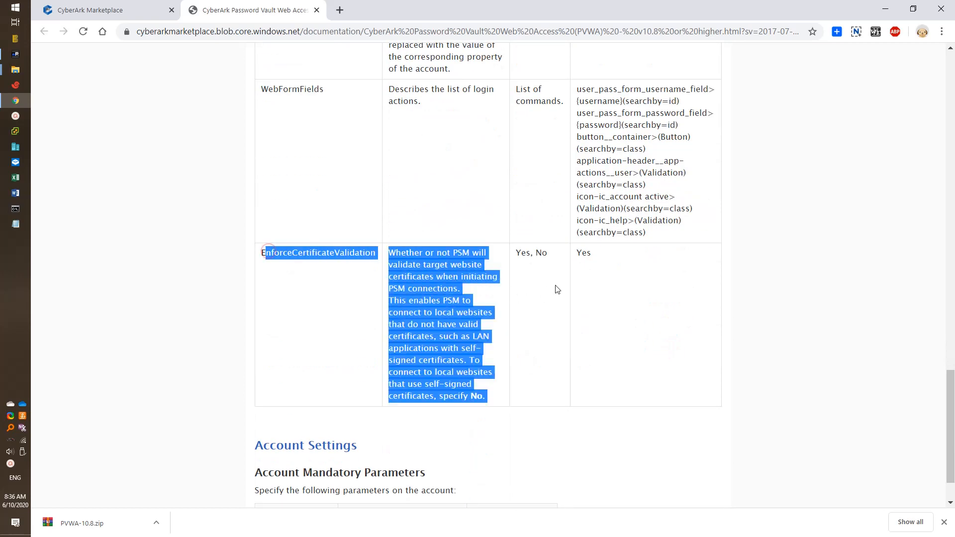
{"action": "left_click_drag", "start_coordinate": [592, 253], "coordinate": [570, 257]}
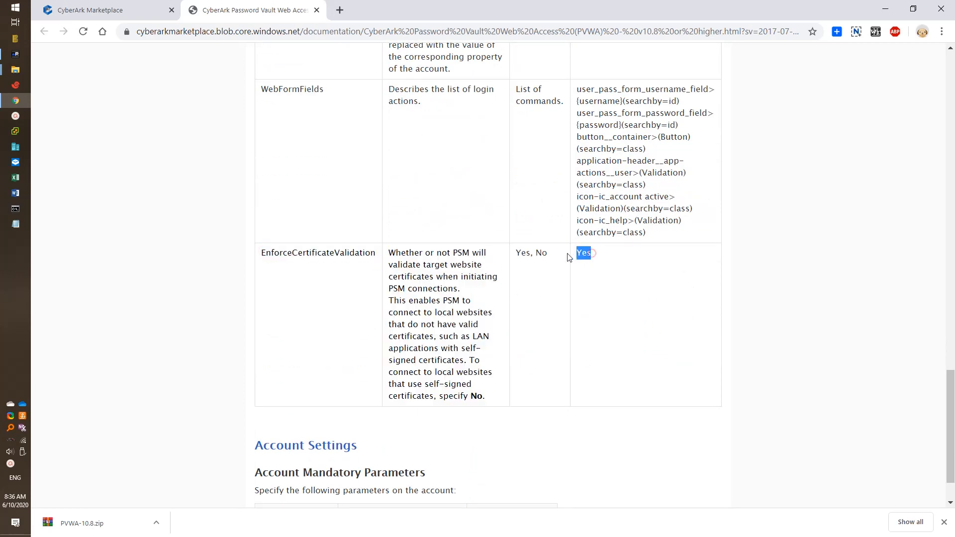
{"action": "left_click", "coordinate": [452, 282]}
{"action": "key", "text": "alt+Tab"}
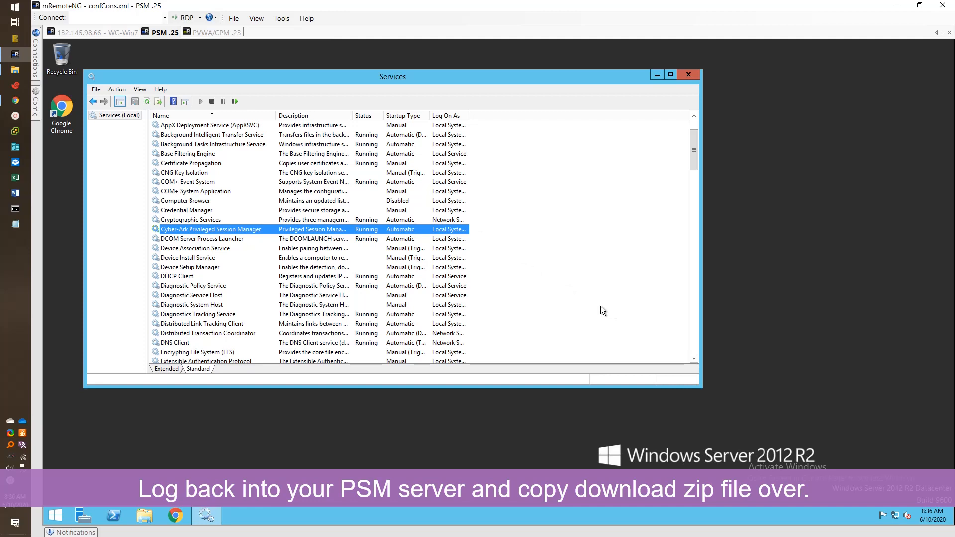
Step: Paste PVWA-10.8.zip into C:\temp on the PSM server and launch PowerShell as administrator
{"action": "left_click", "coordinate": [138, 515]}
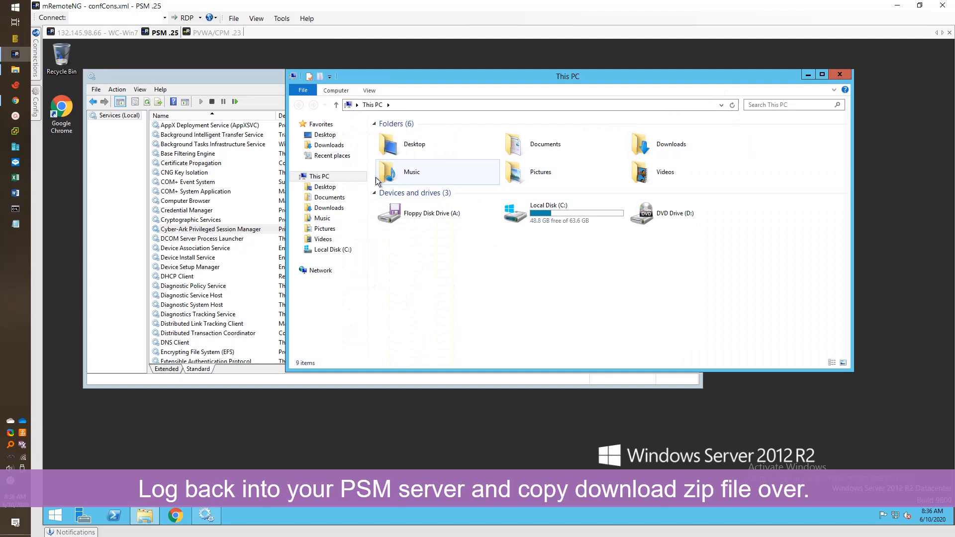
{"action": "double_click", "coordinate": [541, 210]}
{"action": "left_click", "coordinate": [419, 199]}
{"action": "double_click", "coordinate": [419, 199]}
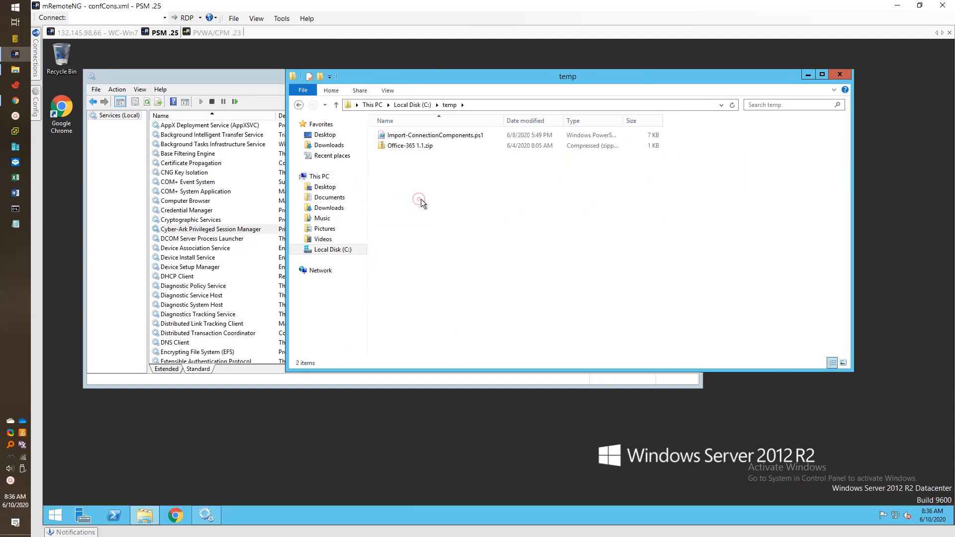
{"action": "right_click", "coordinate": [424, 164]}
{"action": "left_click", "coordinate": [448, 230]}
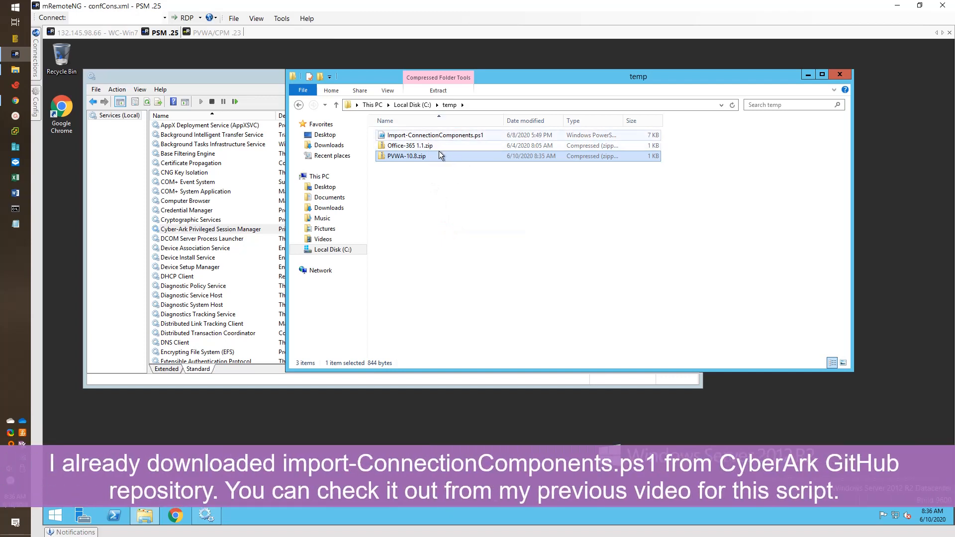
{"action": "left_click", "coordinate": [115, 517]}
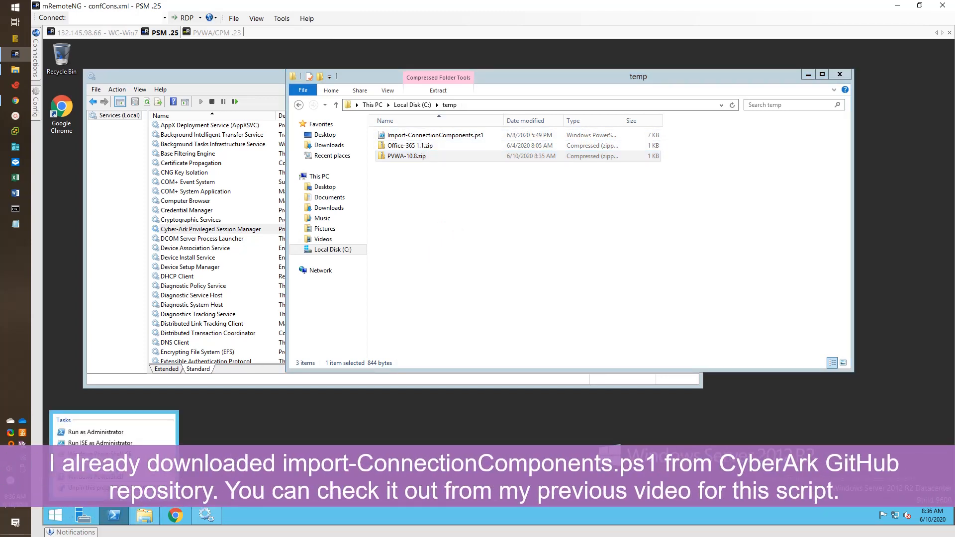
{"action": "left_click", "coordinate": [123, 435]}
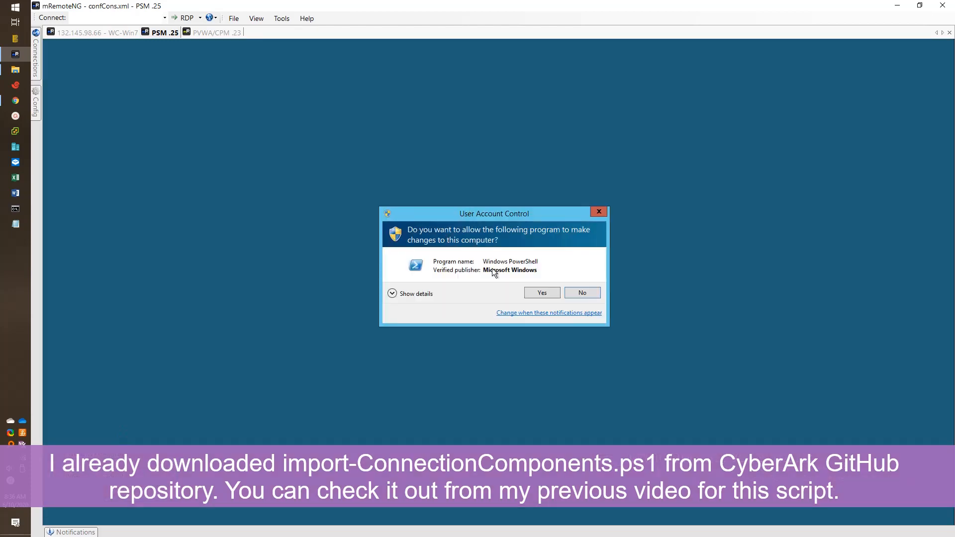
Step: Allow elevated PowerShell, change into C:\temp and list its files with dir
{"action": "left_click", "coordinate": [541, 292]}
{"action": "left_click_drag", "start_coordinate": [383, 49], "coordinate": [619, 175]}
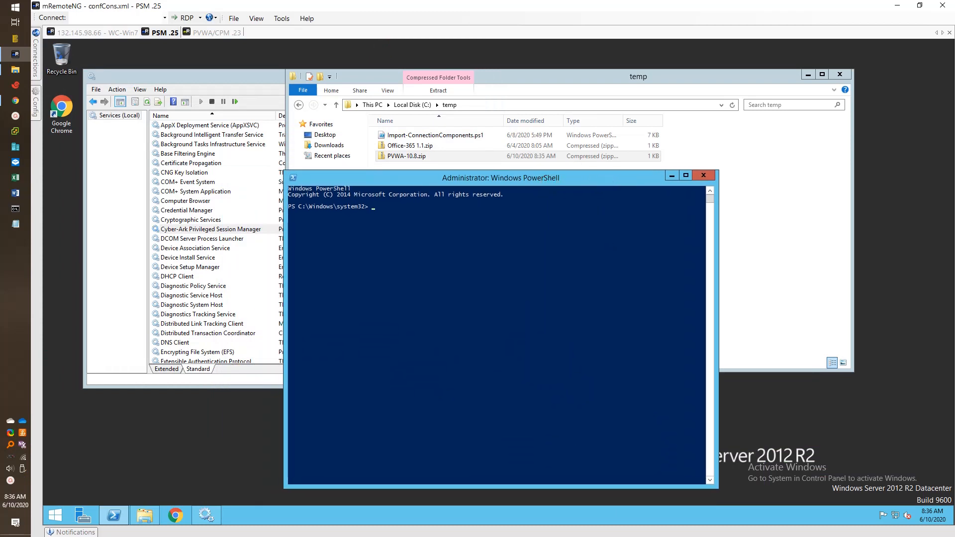
{"action": "left_click", "coordinate": [405, 248]}
{"action": "left_click", "coordinate": [463, 279]}
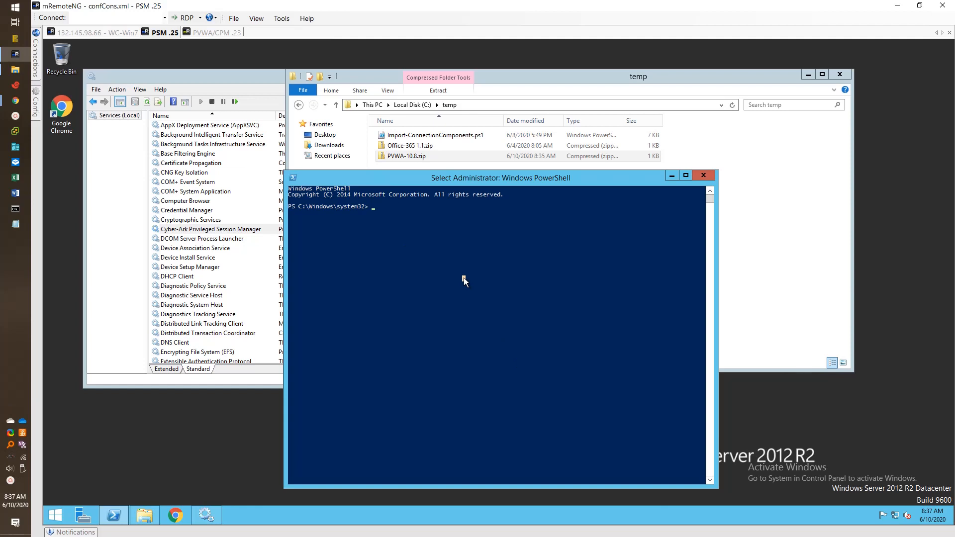
{"action": "type", "text": "im"}
{"action": "key", "text": "BackSpace"}
{"action": "key", "text": "BackSpace"}
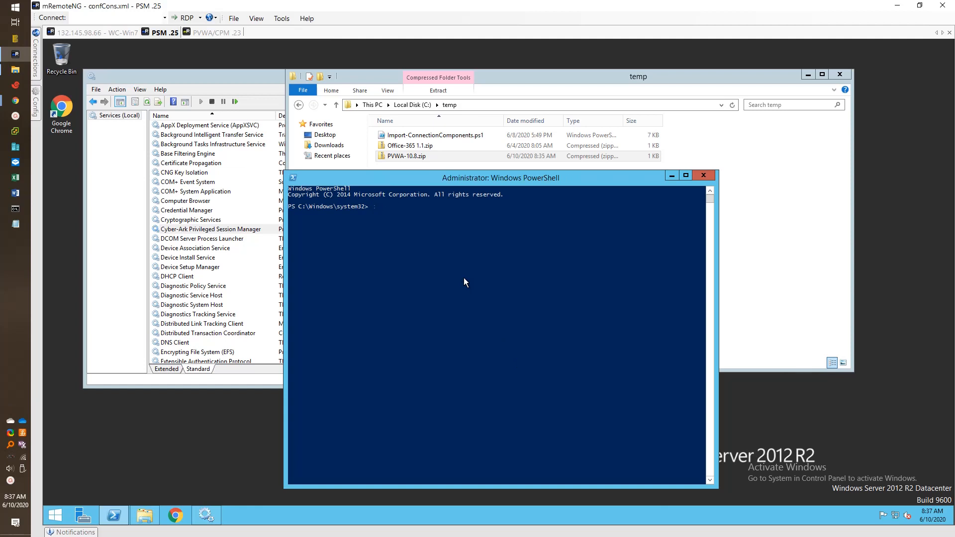
{"action": "type", "text": "cd \\"}
{"action": "key", "text": "BackSpace"}
{"action": "type", "text": "C:\\temp"}
{"action": "key", "text": "Return"}
{"action": "type", "text": "dir"}
{"action": "key", "text": "Return"}
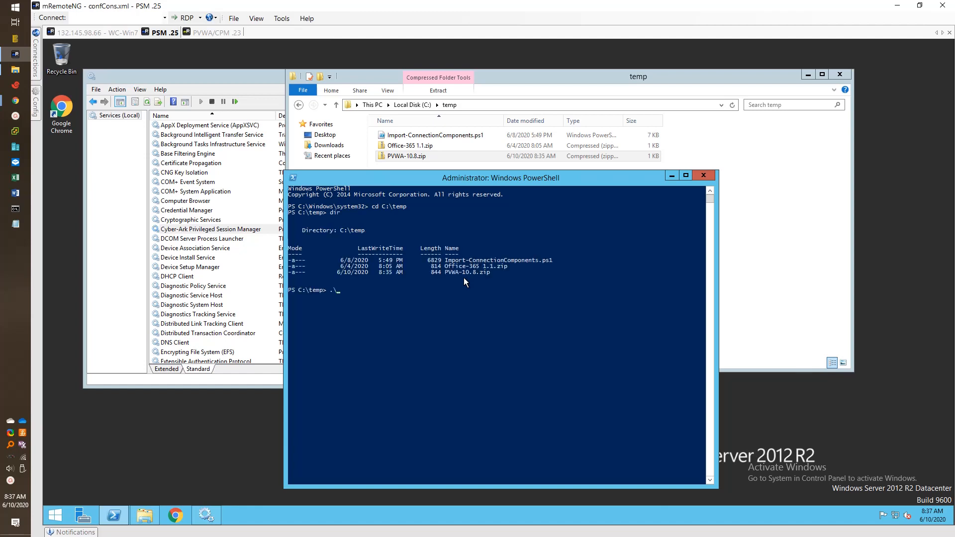
{"action": "type", "text": ".\\Im"}
{"action": "key", "text": "Tab"}
{"action": "type", "text": "-"}
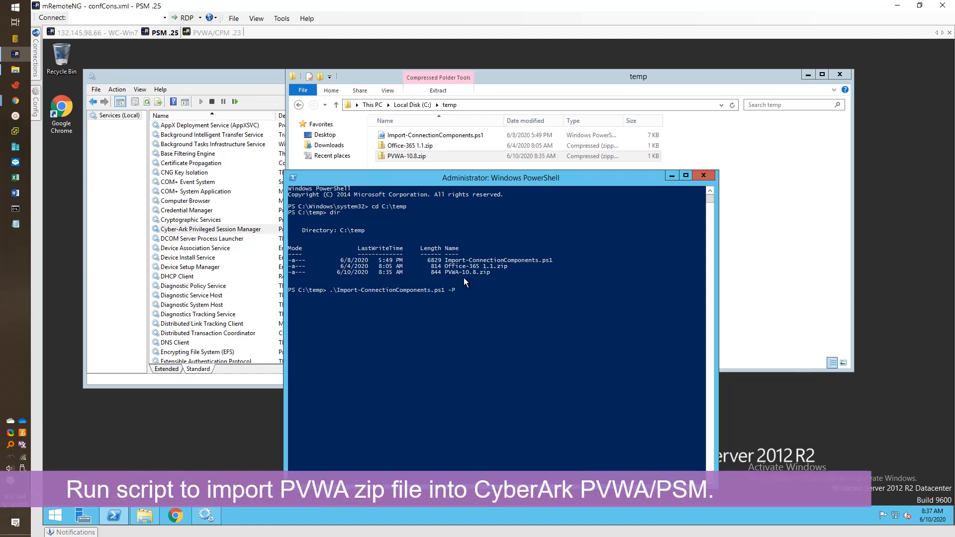
{"action": "type", "text": "PVWAUR"}
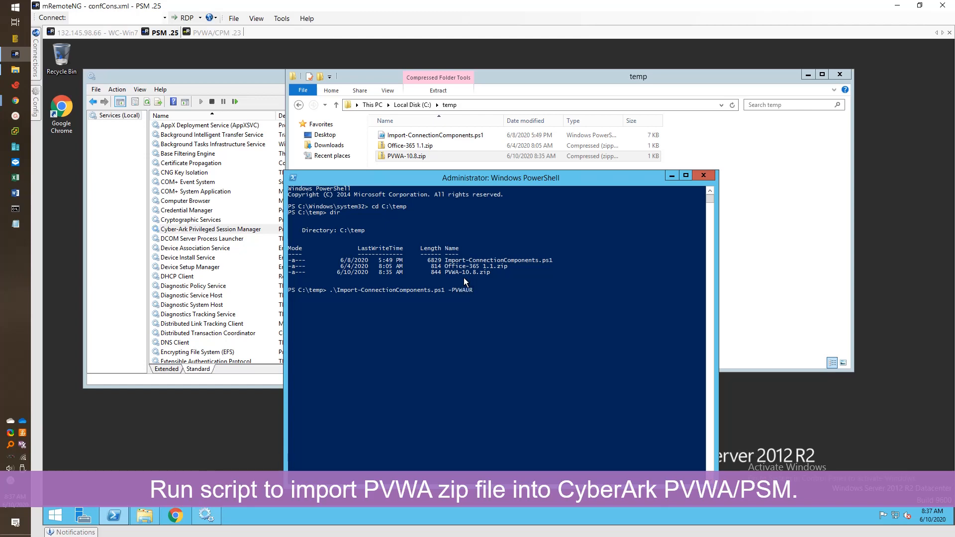
{"action": "type", "text": "L https://pvwacpm1."}
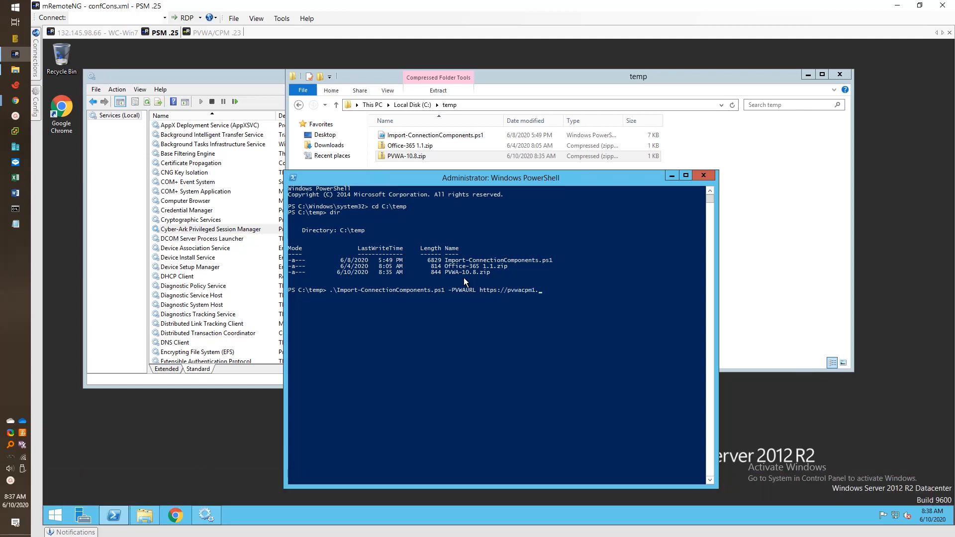
{"action": "type", "text": "51sectest.dev/password"}
{"action": "type", "text": "vault -ConnectionComponentz"}
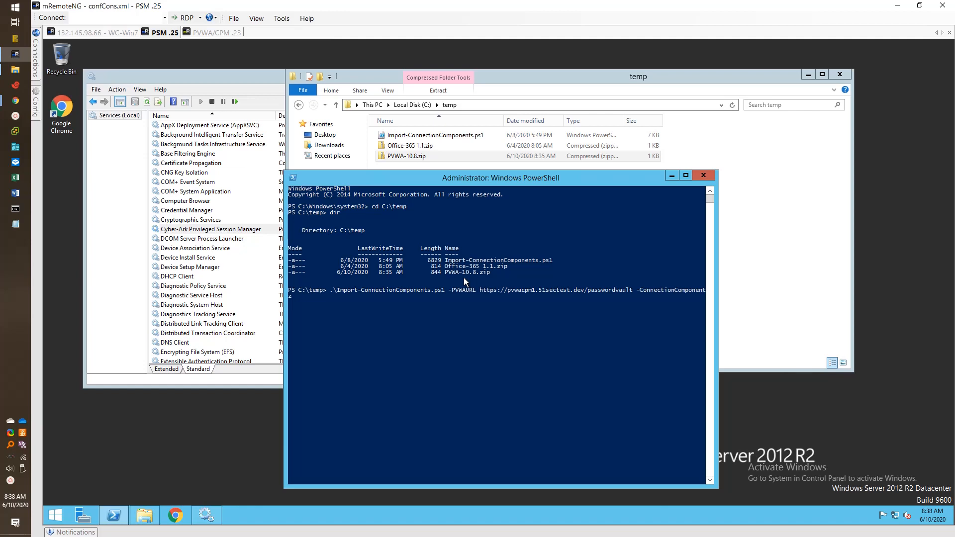
{"action": "type", "text": "ippat"}
{"action": "type", "text": "h .\\PV"}
{"action": "key", "text": "Tab"}
Step: Run the import with the PVWA admin user name and password; it reports the component already exists
{"action": "key", "text": "Return"}
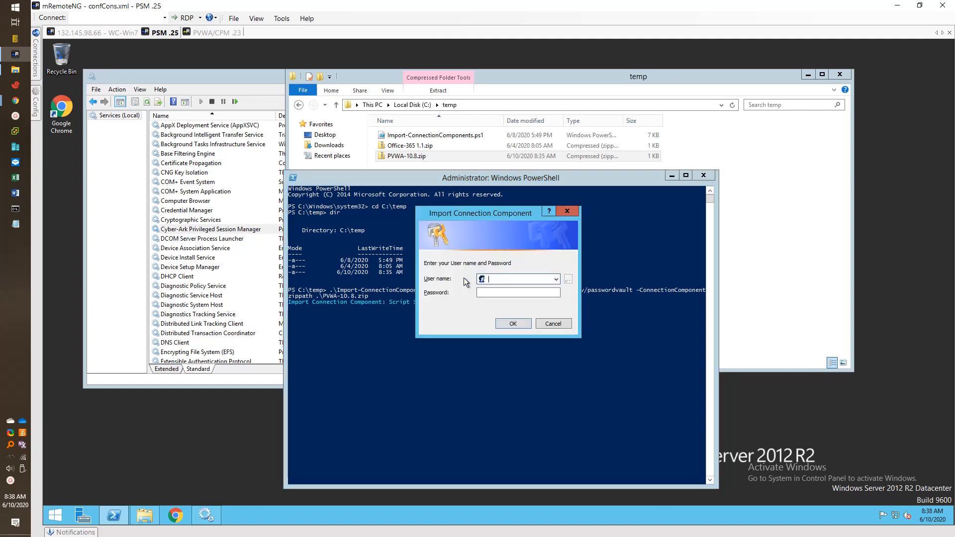
{"action": "type", "text": "adm1"}
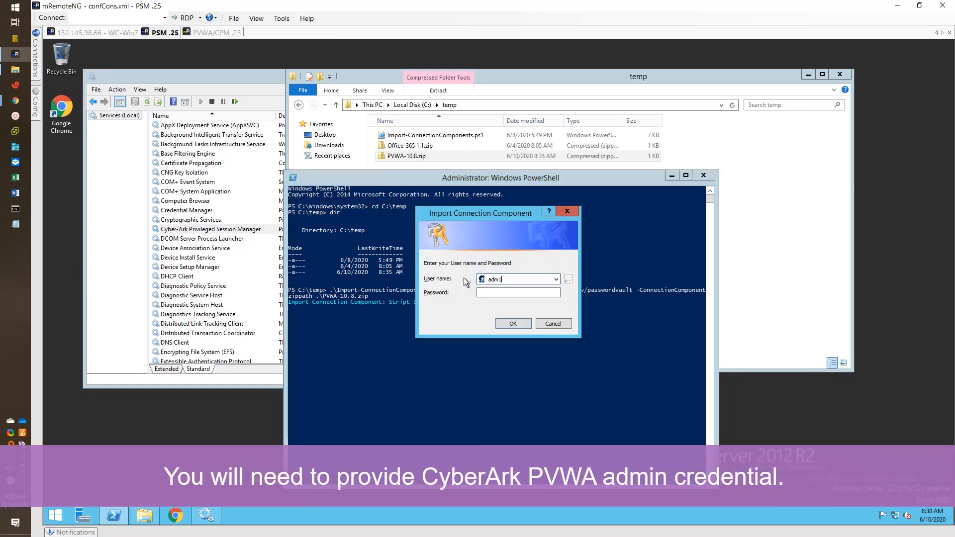
{"action": "key", "text": "Tab"}
{"action": "type", "text": "****"}
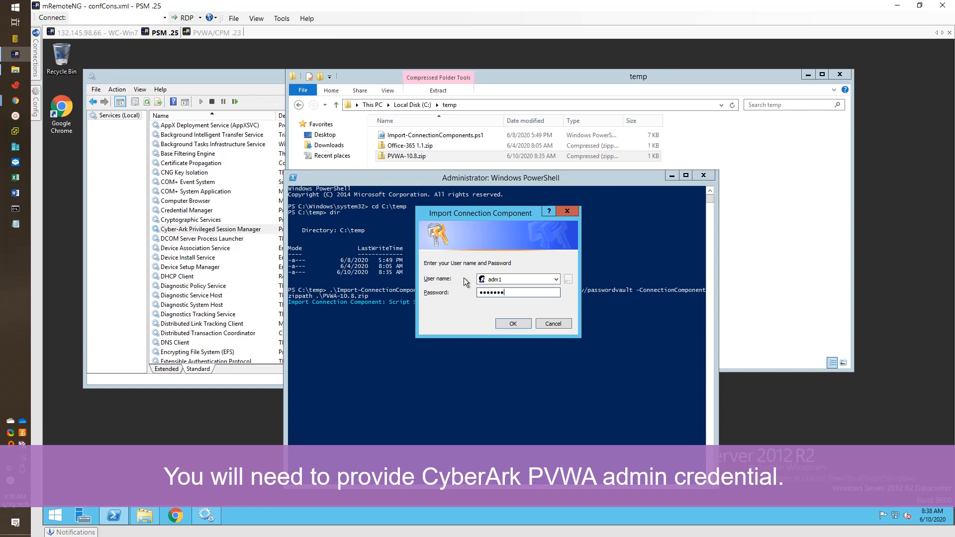
{"action": "key", "text": "Return"}
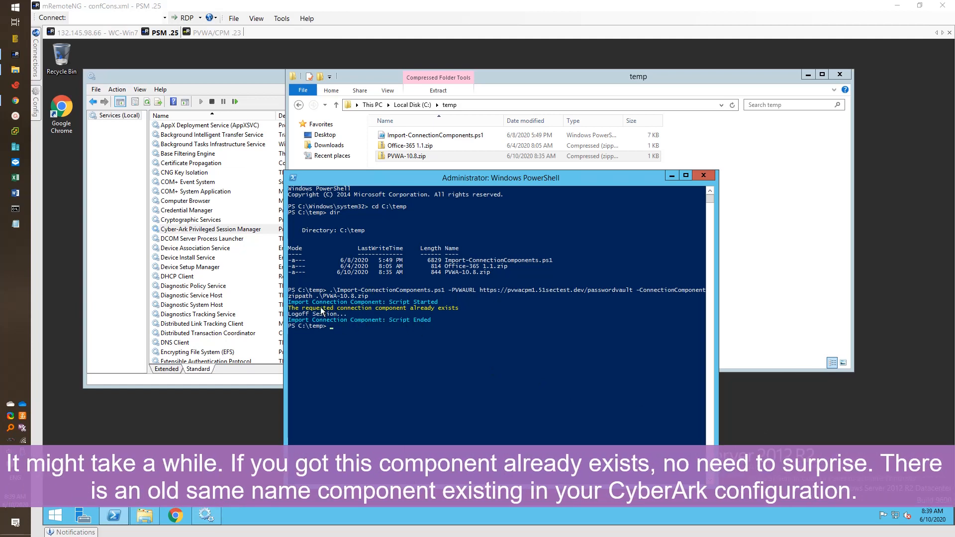
{"action": "left_click", "coordinate": [304, 308]}
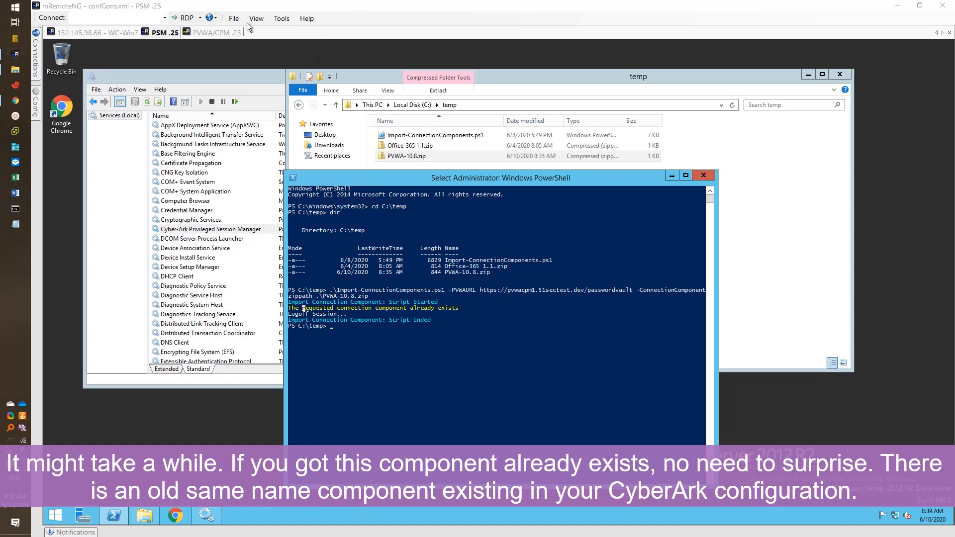
Step: Sign in to the Password Vault web page with the administrator user name and password
{"action": "left_click", "coordinate": [15, 101]}
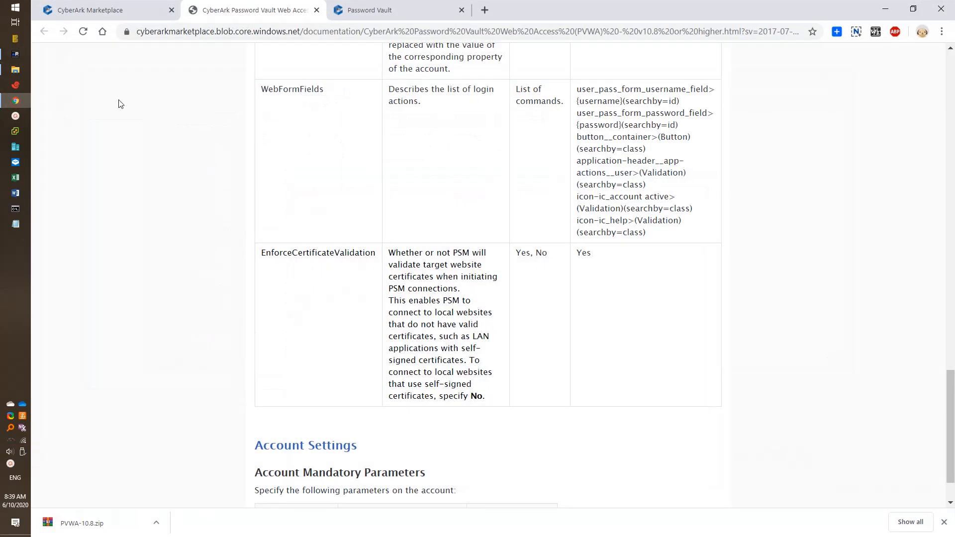
{"action": "left_click", "coordinate": [359, 10]}
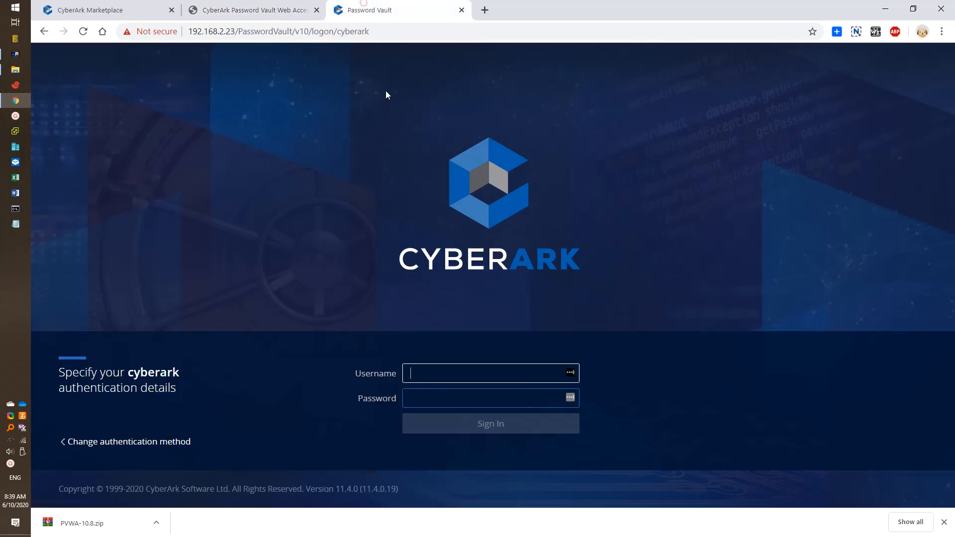
{"action": "left_click", "coordinate": [490, 371]}
{"action": "type", "text": "adm1"}
{"action": "key", "text": "Tab"}
{"action": "type", "text": "*****"}
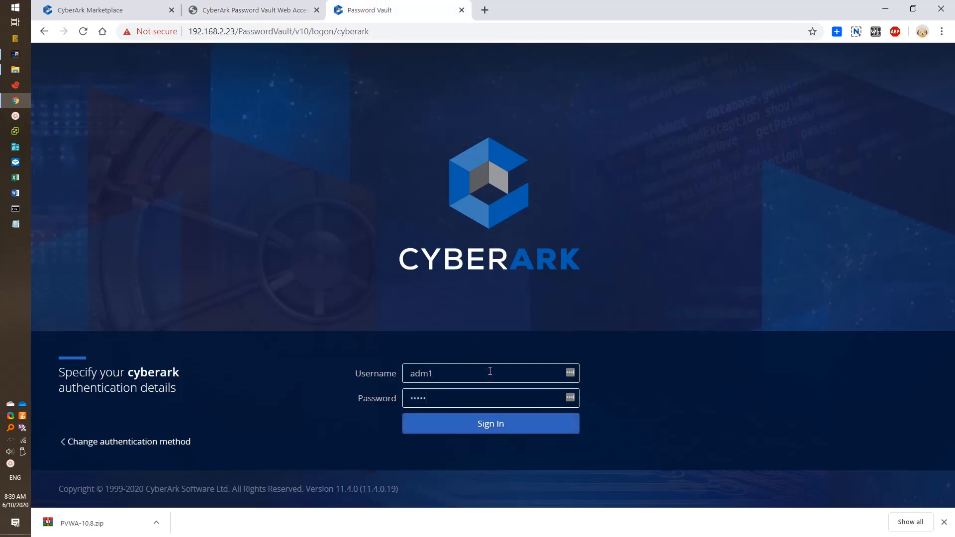
{"action": "key", "text": "Return"}
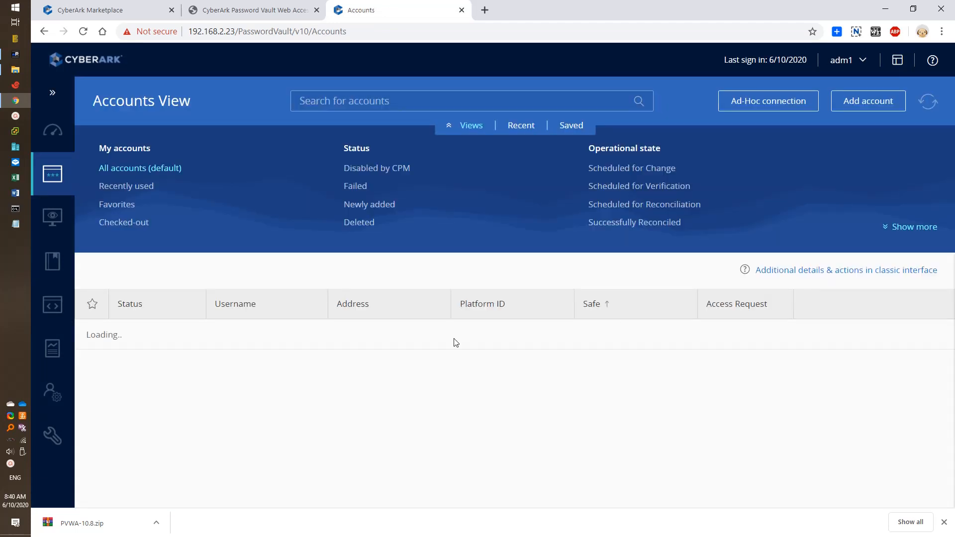
Step: Go through Administration to Platform Management, then Configuration Options and its Web Access Options
{"action": "mouse_move", "coordinate": [59, 436]}
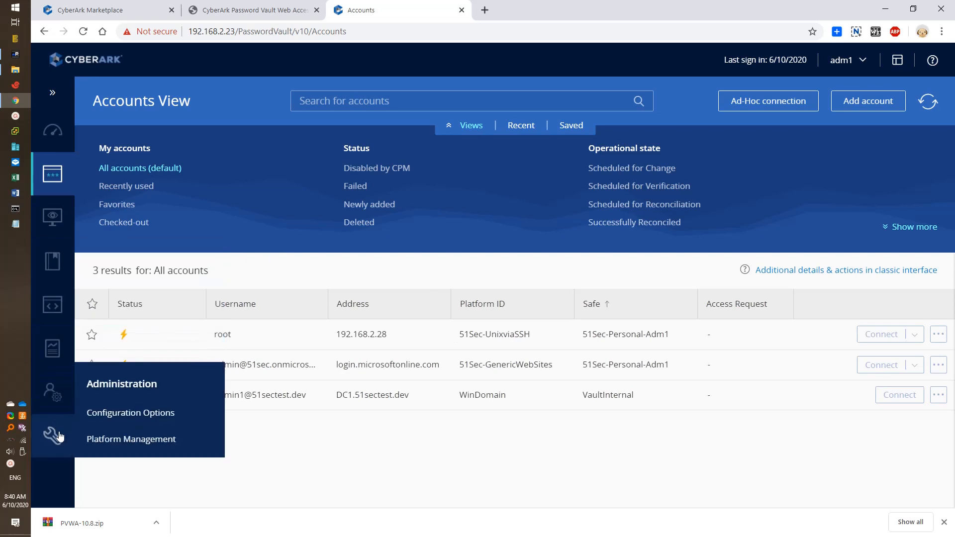
{"action": "left_click", "coordinate": [123, 445]}
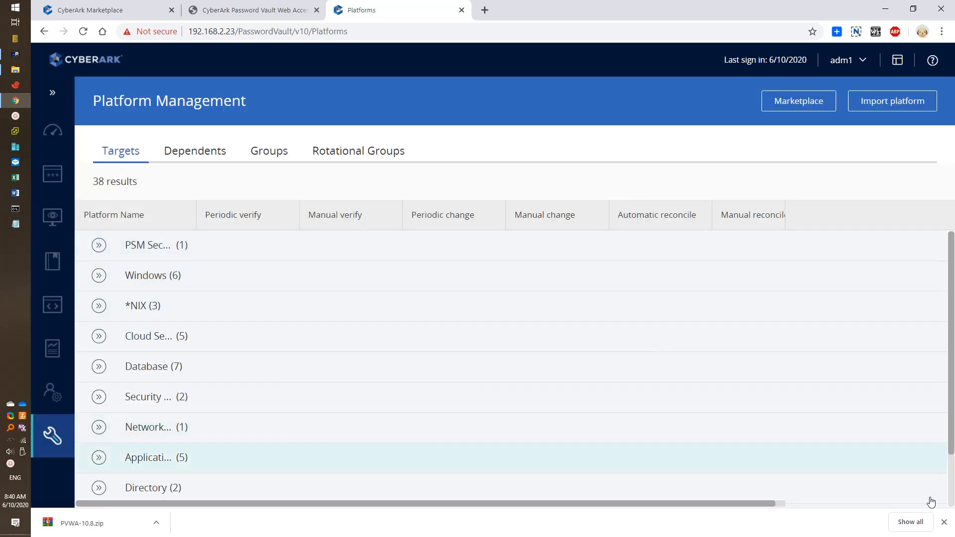
{"action": "left_click", "coordinate": [944, 522]}
{"action": "scroll", "coordinate": [243, 469], "scroll_direction": "down", "scroll_amount": 1}
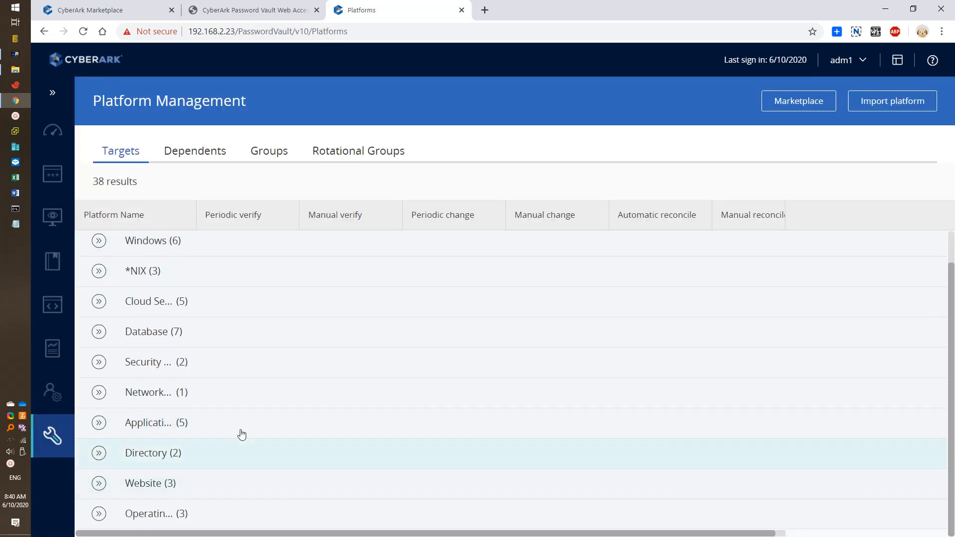
{"action": "mouse_move", "coordinate": [59, 436]}
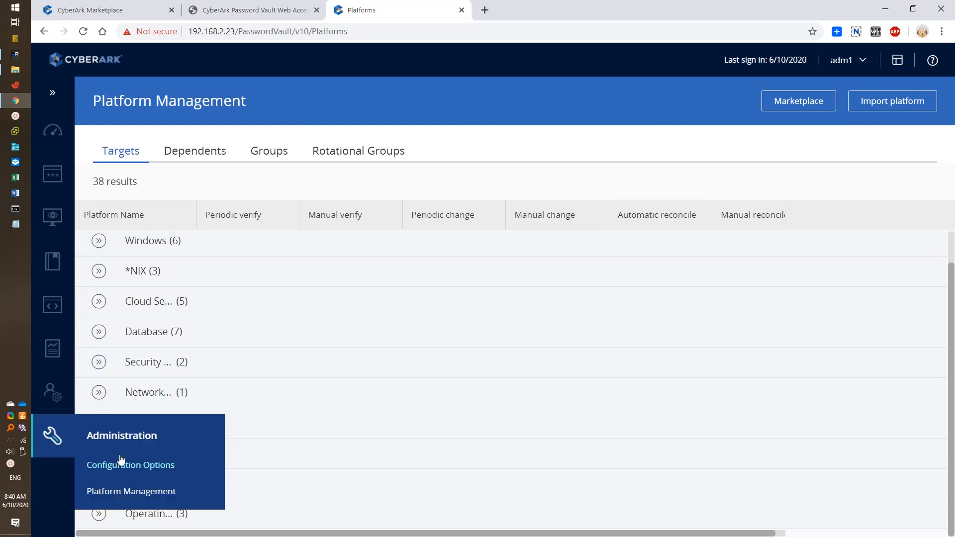
{"action": "left_click", "coordinate": [121, 459]}
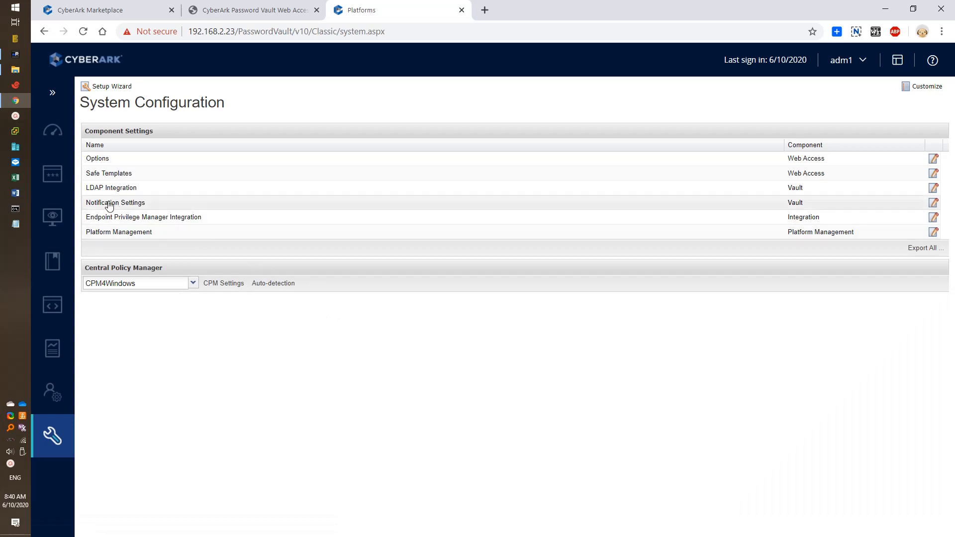
{"action": "left_click", "coordinate": [107, 159]}
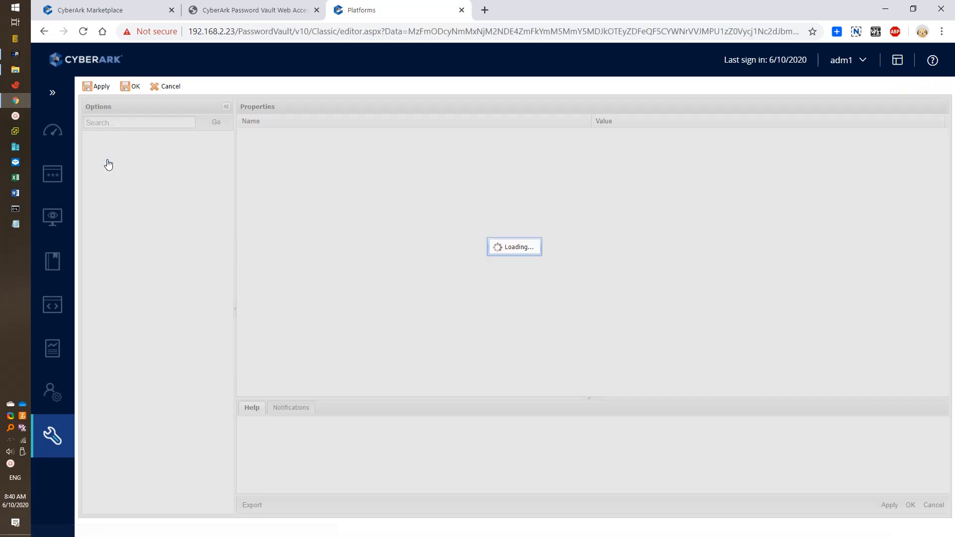
Step: Expand Connection Components > PSM-PVWA-v10 > Target Settings to show its Web Form Settings
{"action": "scroll", "coordinate": [164, 418], "scroll_direction": "down", "scroll_amount": 3}
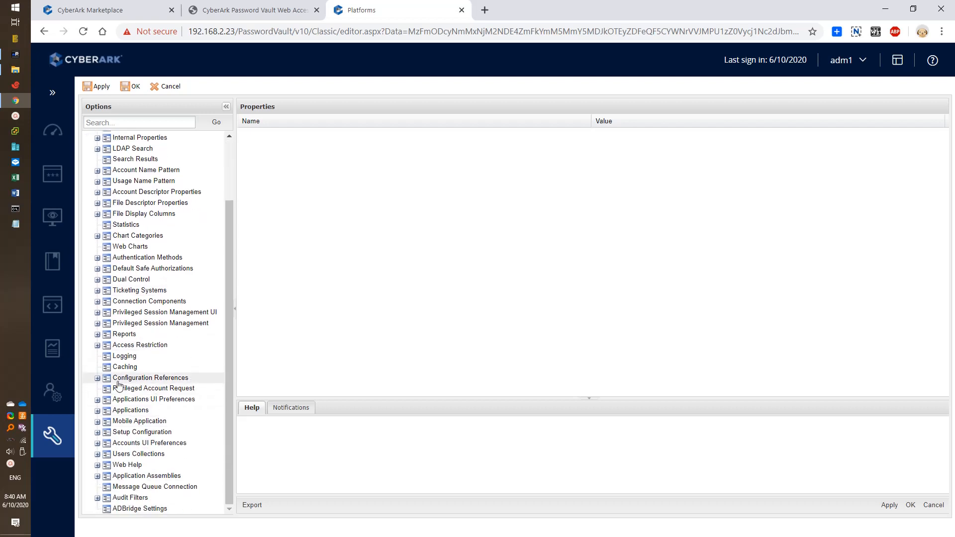
{"action": "left_click", "coordinate": [97, 302]}
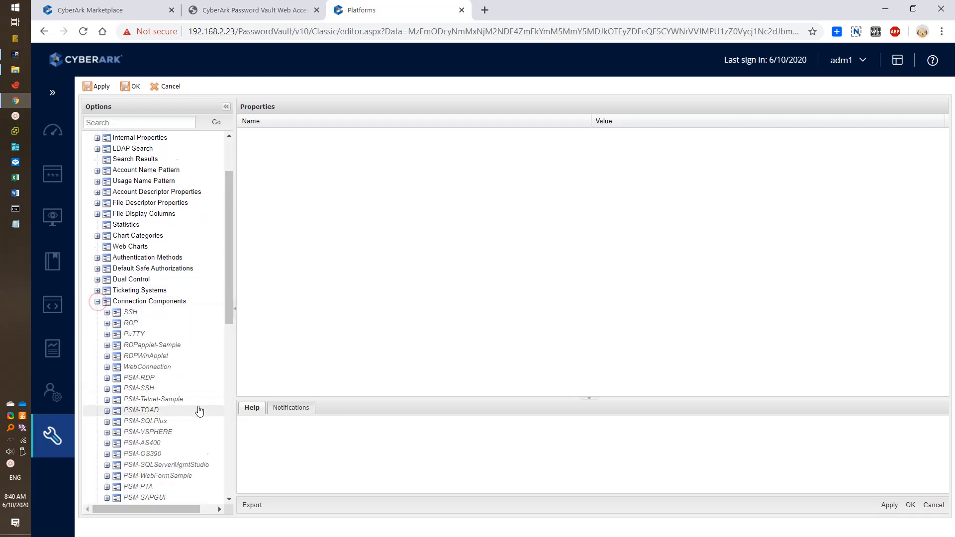
{"action": "scroll", "coordinate": [199, 410], "scroll_direction": "down", "scroll_amount": 5}
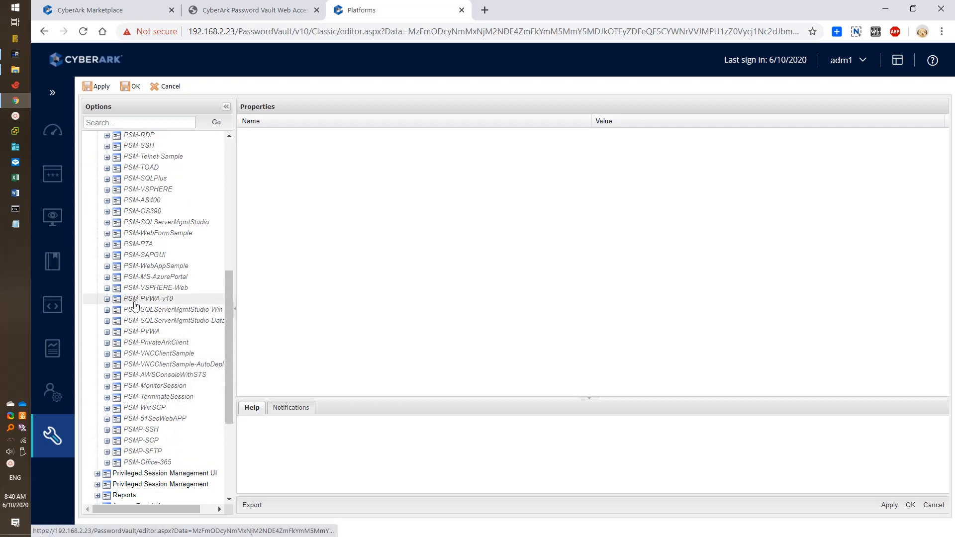
{"action": "left_click", "coordinate": [107, 299]}
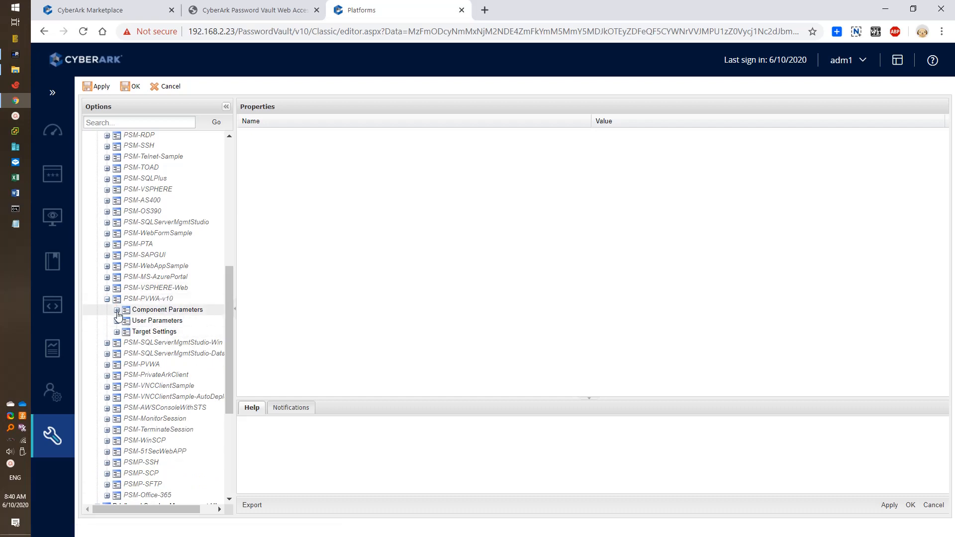
{"action": "left_click", "coordinate": [117, 332]}
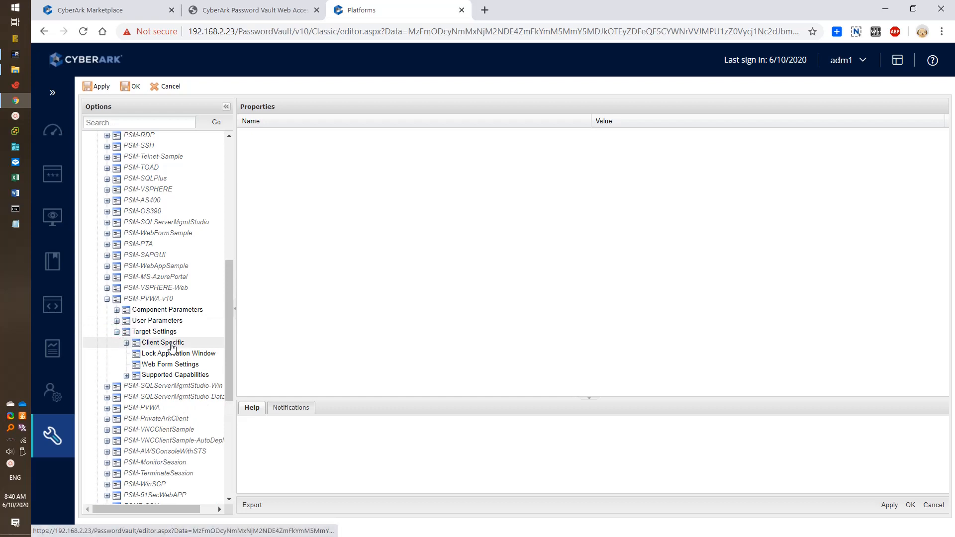
{"action": "left_click", "coordinate": [170, 365]}
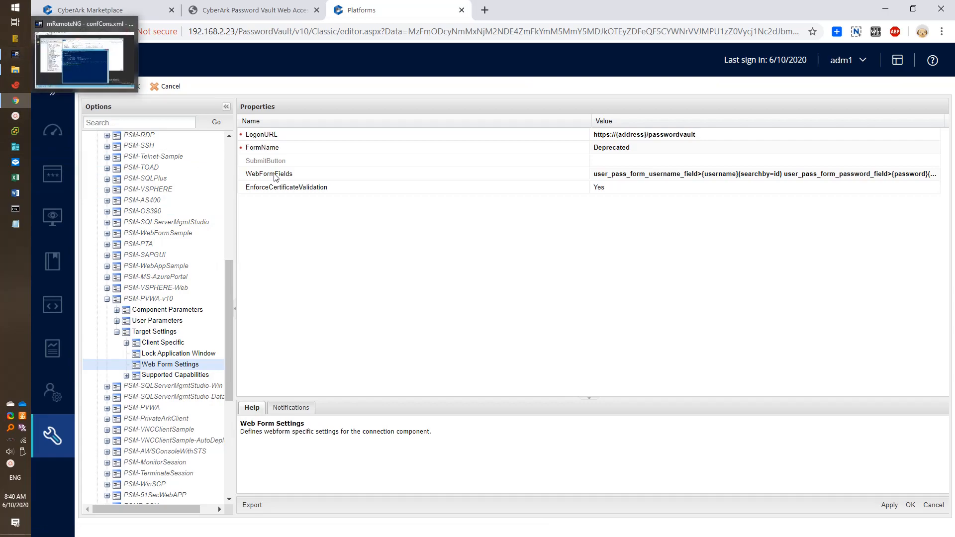
Step: Select the PSM-PVWA-v10 node itself to show its Id and display name properties
{"action": "left_click", "coordinate": [20, 52]}
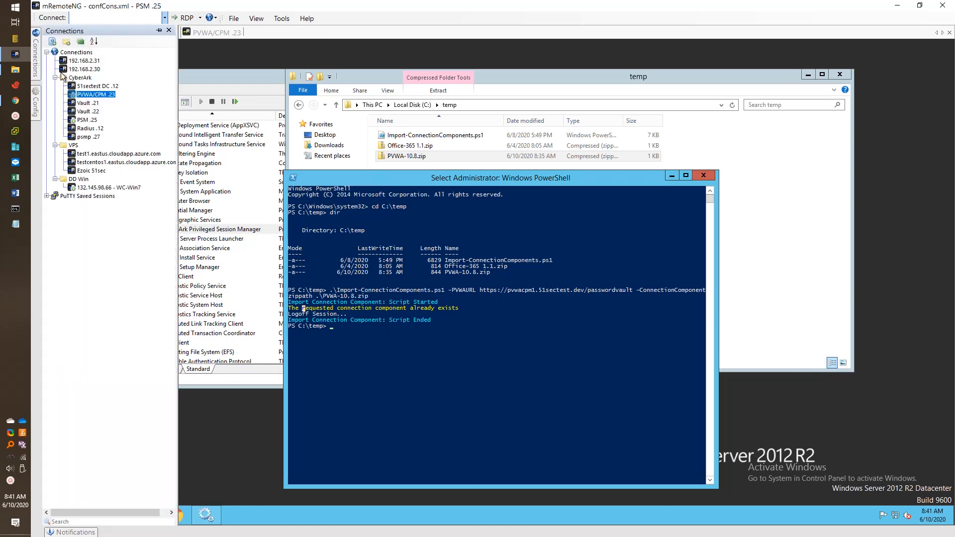
{"action": "left_click", "coordinate": [20, 56]}
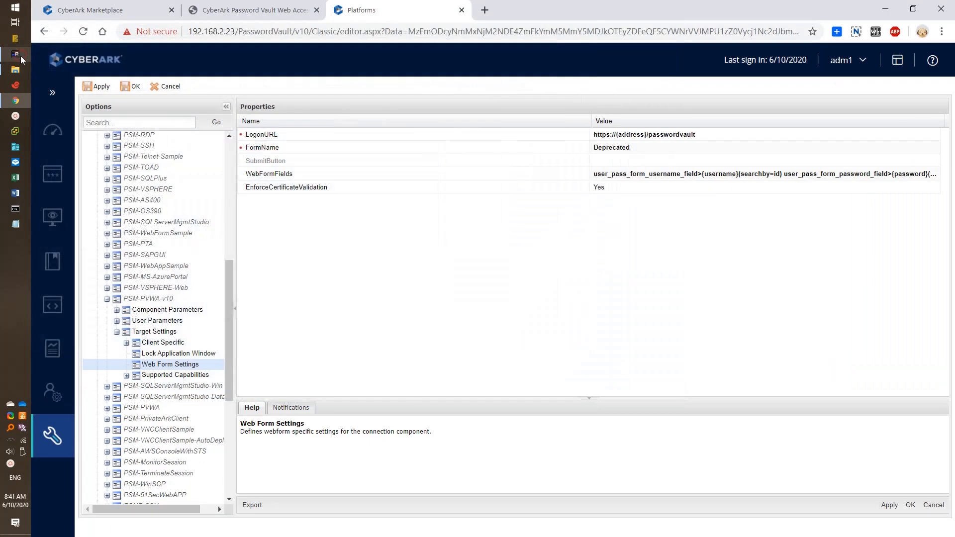
{"action": "left_click", "coordinate": [192, 300]}
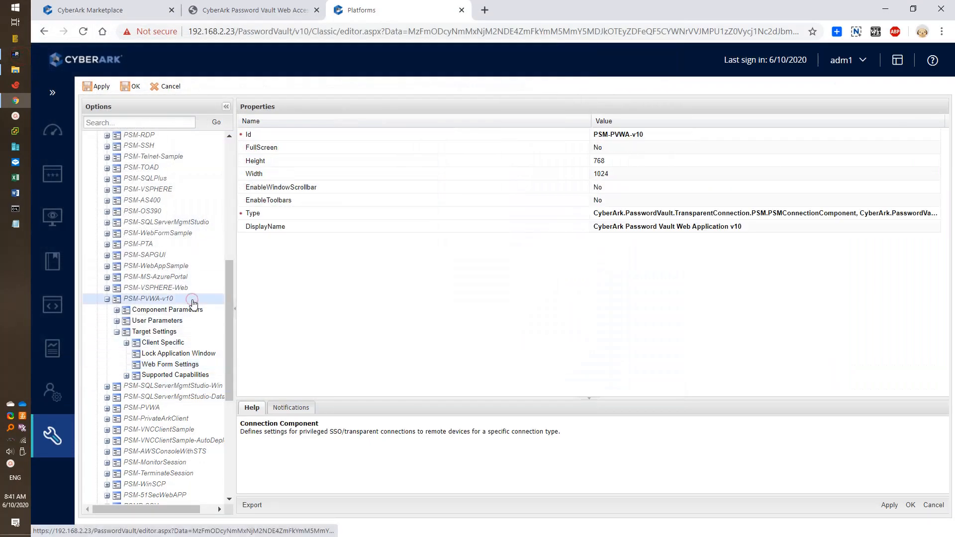
Step: Append -Old to the component Id, making it PSM-PVWA-v10-Old, and save with OK
{"action": "left_click", "coordinate": [655, 136]}
{"action": "left_click", "coordinate": [667, 136]}
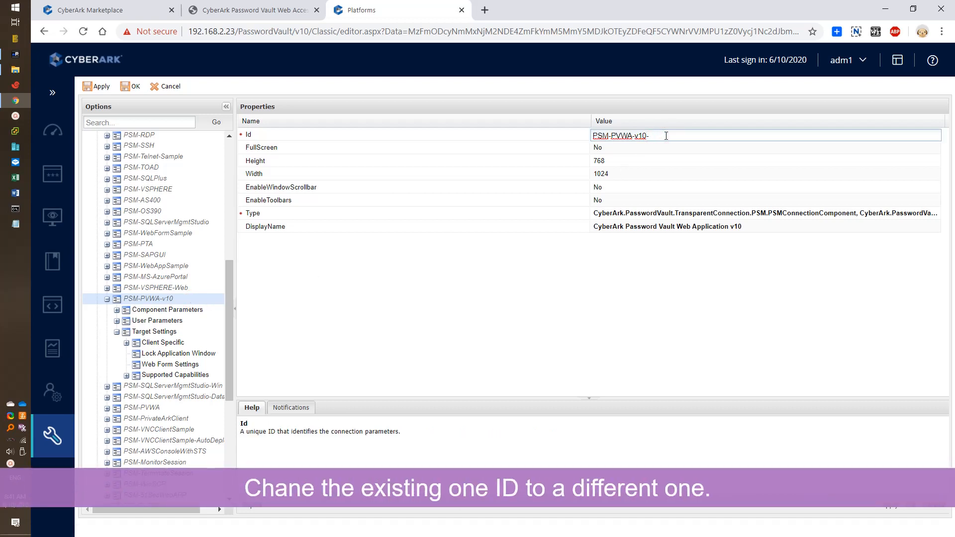
{"action": "key", "text": "Return"}
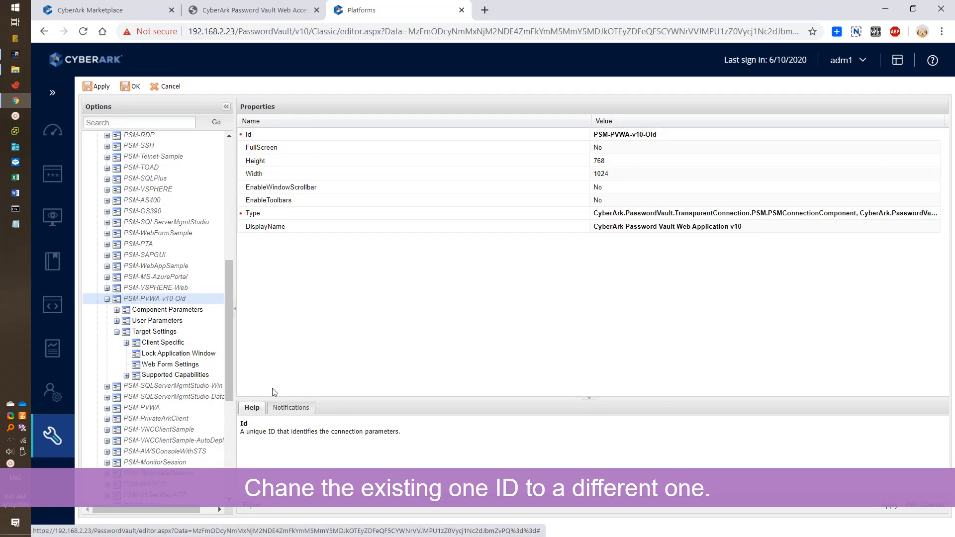
{"action": "scroll", "coordinate": [229, 417], "scroll_direction": "down", "scroll_amount": 5}
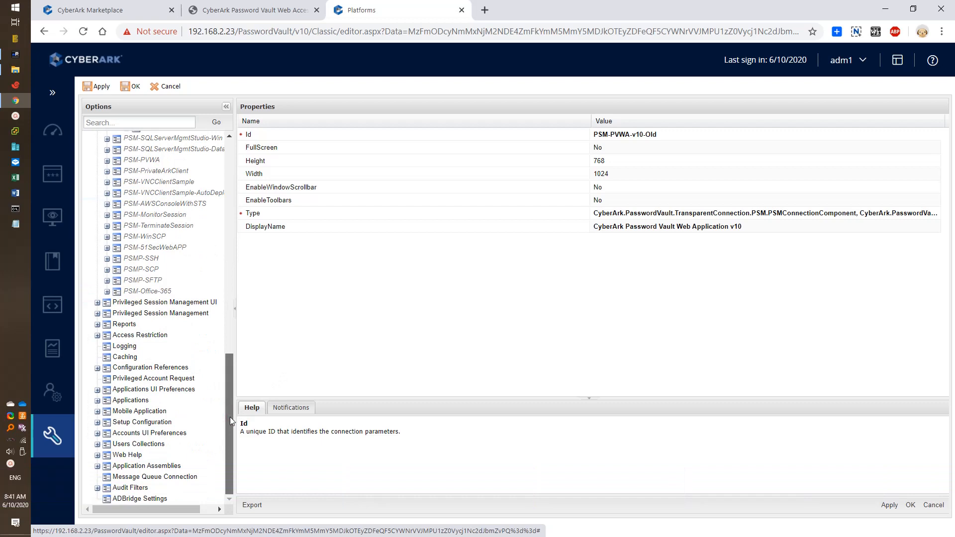
{"action": "left_click_drag", "start_coordinate": [229, 414], "coordinate": [231, 337]}
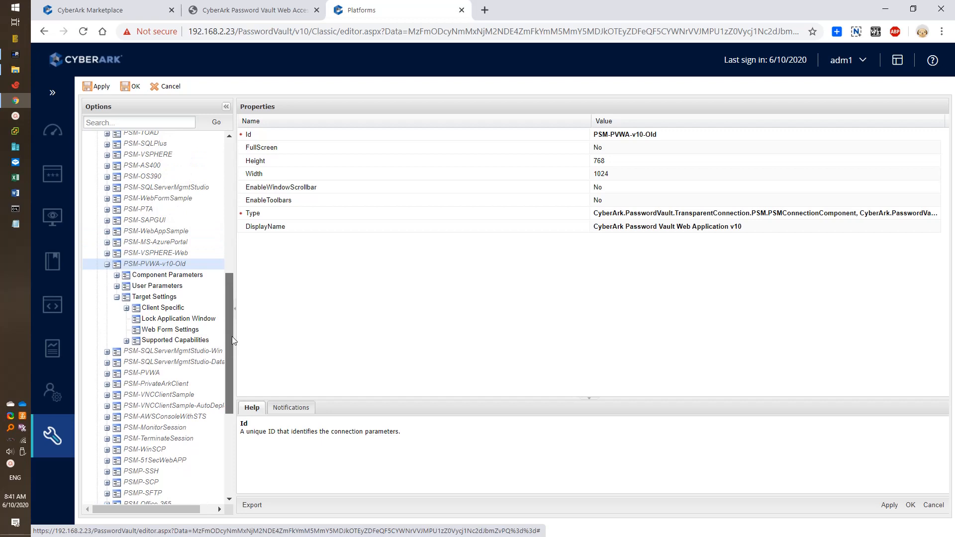
{"action": "left_click", "coordinate": [911, 506]}
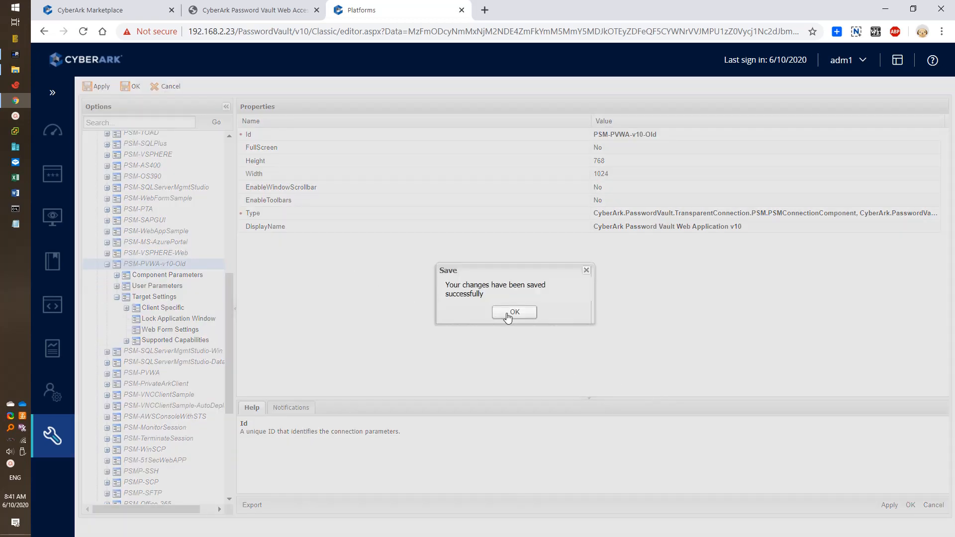
{"action": "left_click", "coordinate": [507, 314]}
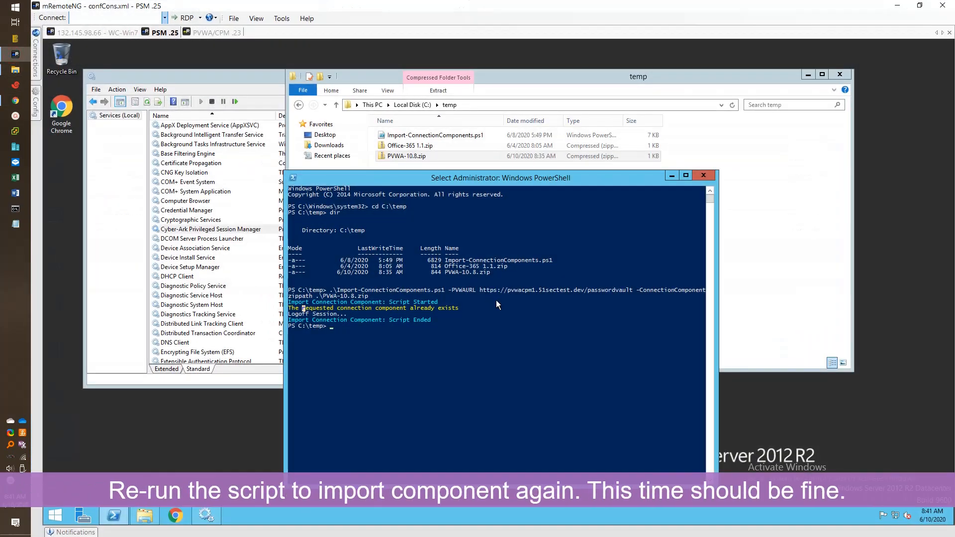
Step: Rerun the previous Import-ConnectionComponents.ps1 command with the admin credentials, importing PSM-PVWA-v10 successfully
{"action": "key", "text": "Up"}
{"action": "key", "text": "Return"}
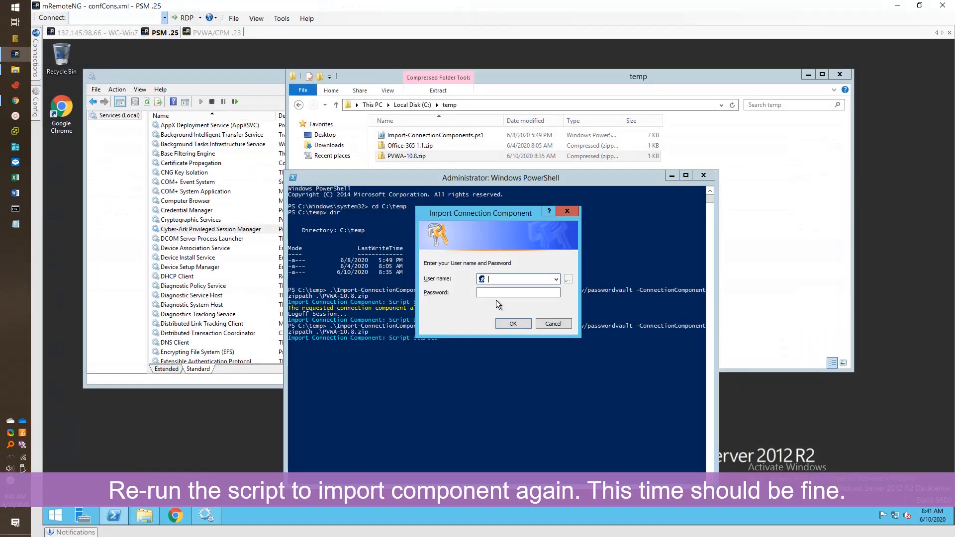
{"action": "type", "text": "adm1"}
{"action": "key", "text": "Tab"}
{"action": "type", "text": "*********"}
{"action": "key", "text": "Return"}
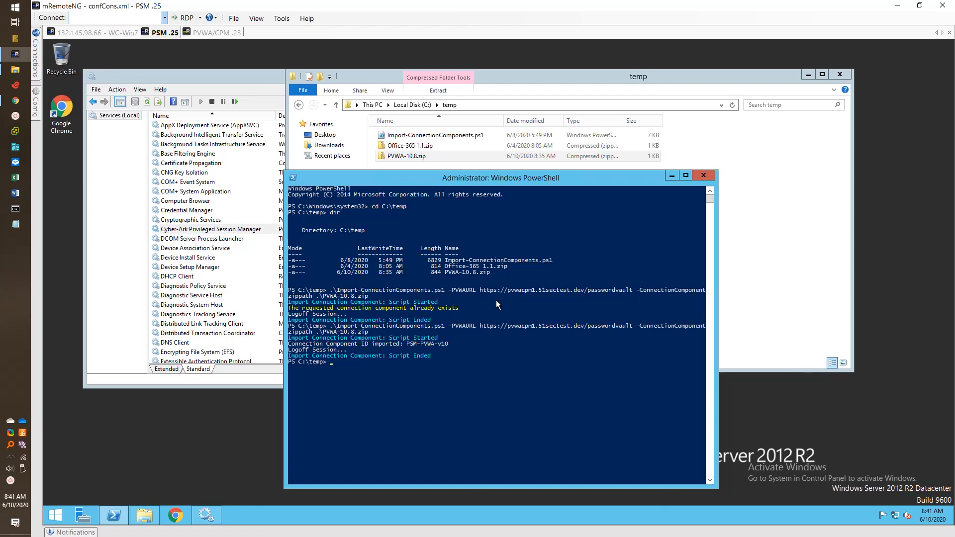
Step: Return to PVWA Options and acknowledge the 'User has been disconnected' error
{"action": "left_click", "coordinate": [433, 355]}
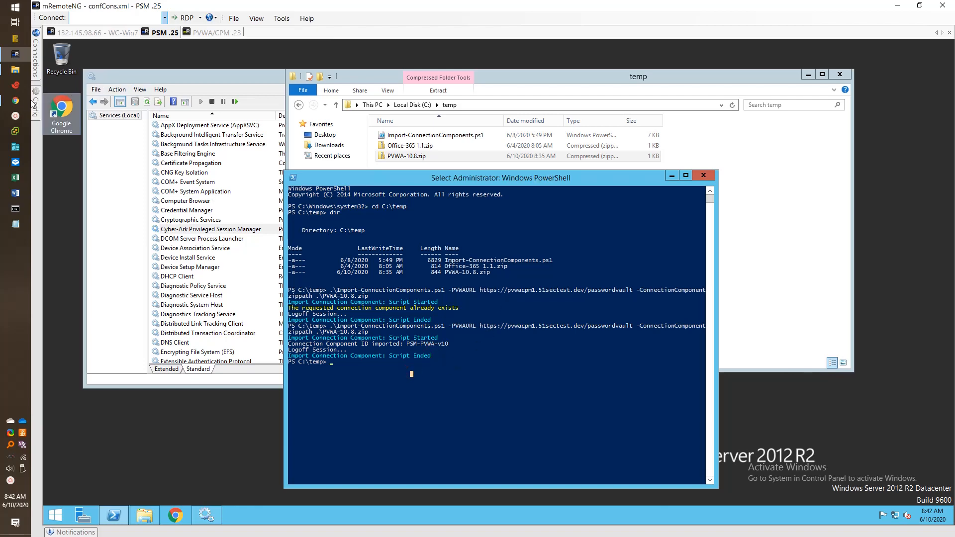
{"action": "left_click", "coordinate": [15, 101]}
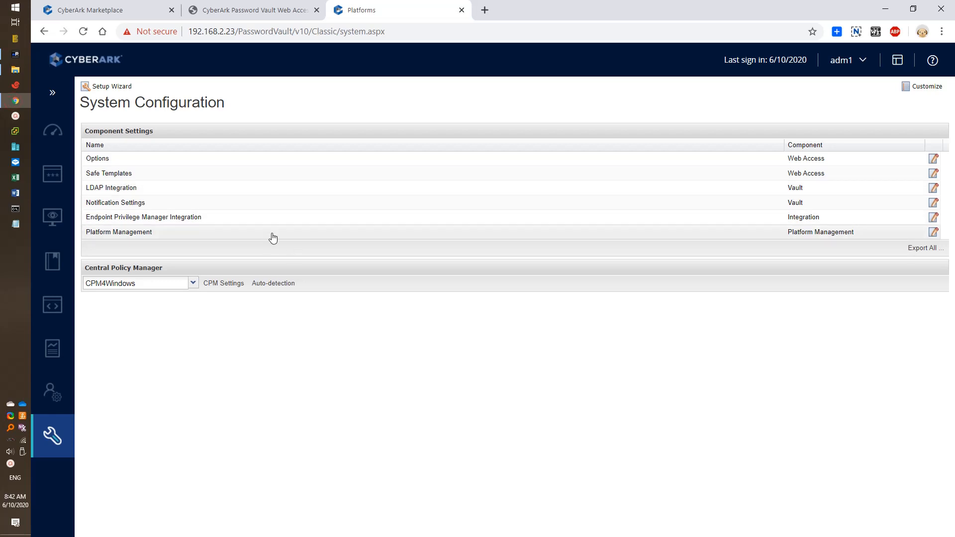
{"action": "left_click", "coordinate": [177, 162]}
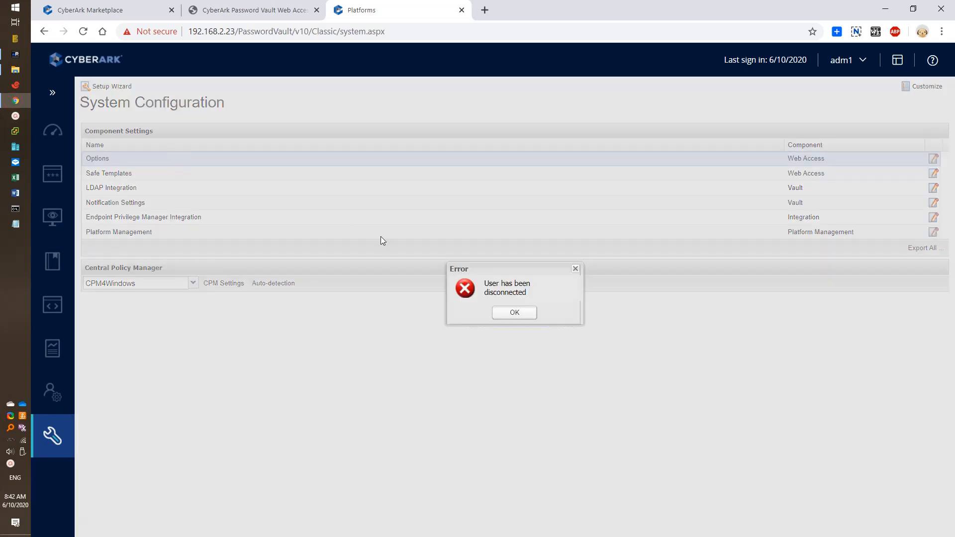
{"action": "left_click", "coordinate": [513, 314]}
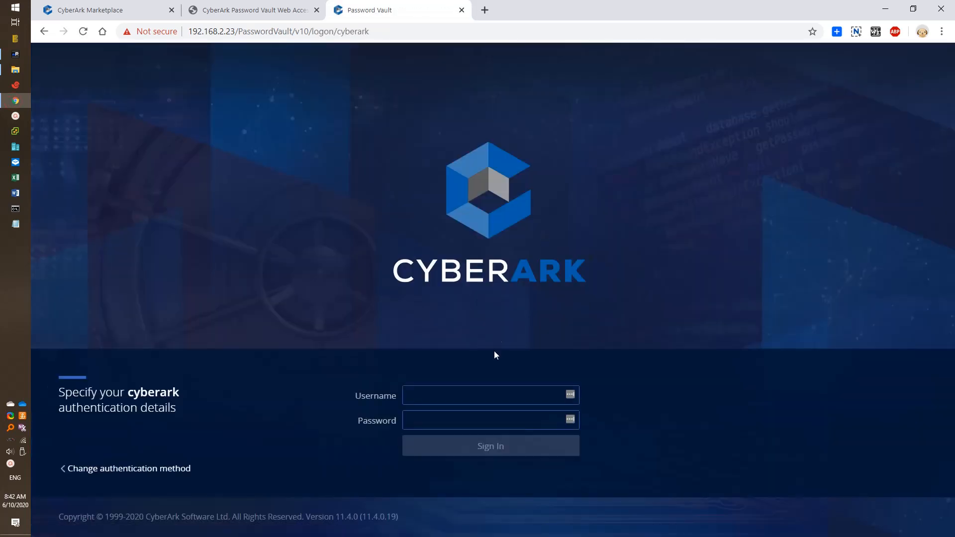
Step: Log in again as administrator by entering the username and password on the PVWA logon page
{"action": "left_click", "coordinate": [478, 398]}
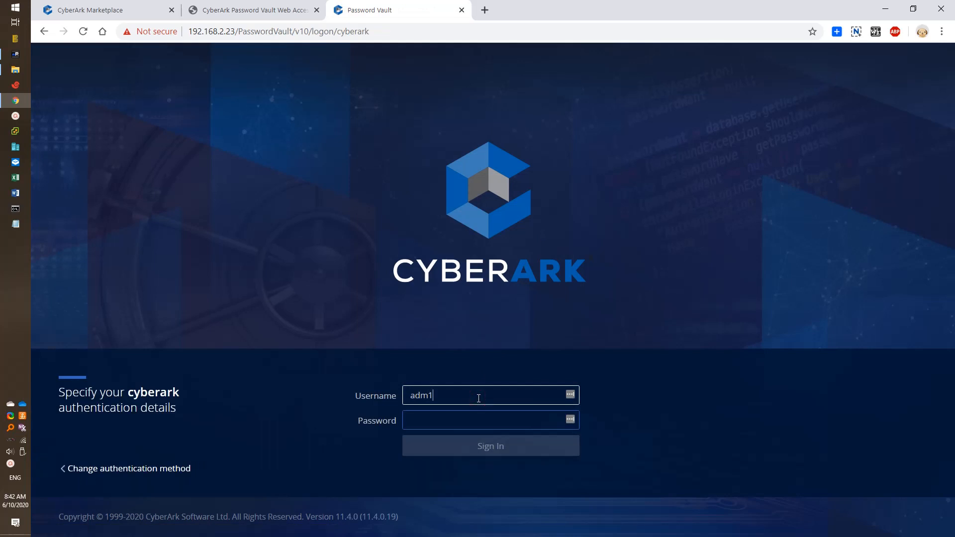
{"action": "key", "text": "Tab"}
{"action": "type", "text": "•••••••"}
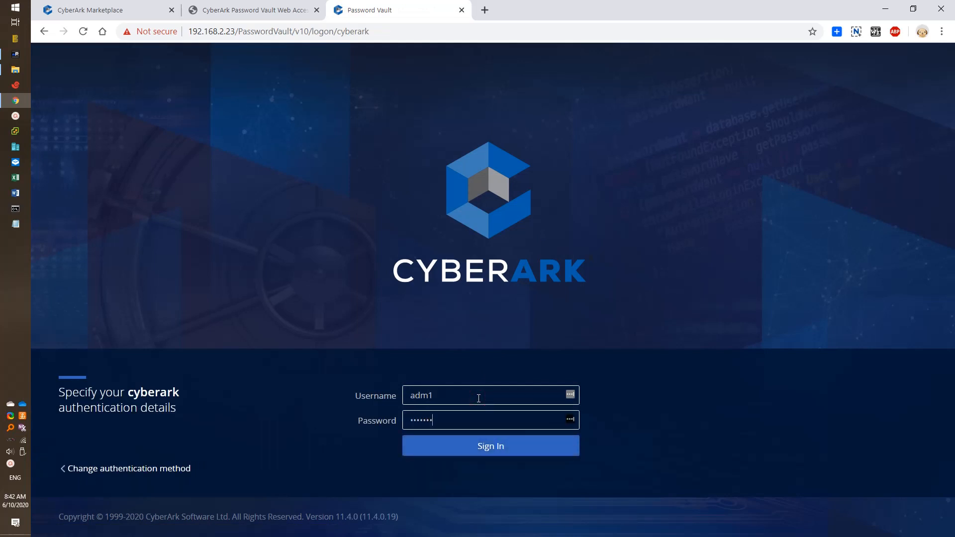
{"action": "type", "text": "••"}
{"action": "key", "text": "Return"}
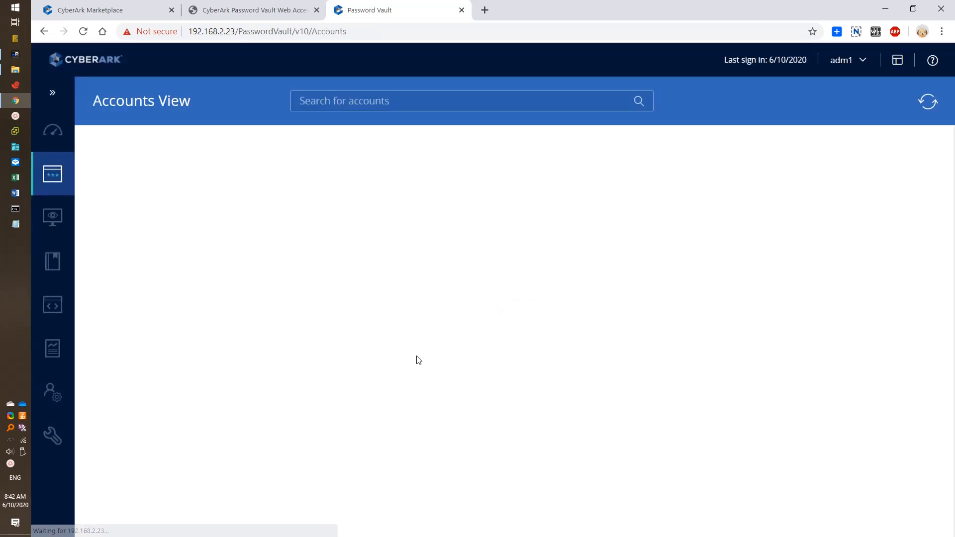
Step: Open the Options configuration editor and expand the Connection Components list
{"action": "mouse_move", "coordinate": [60, 437]}
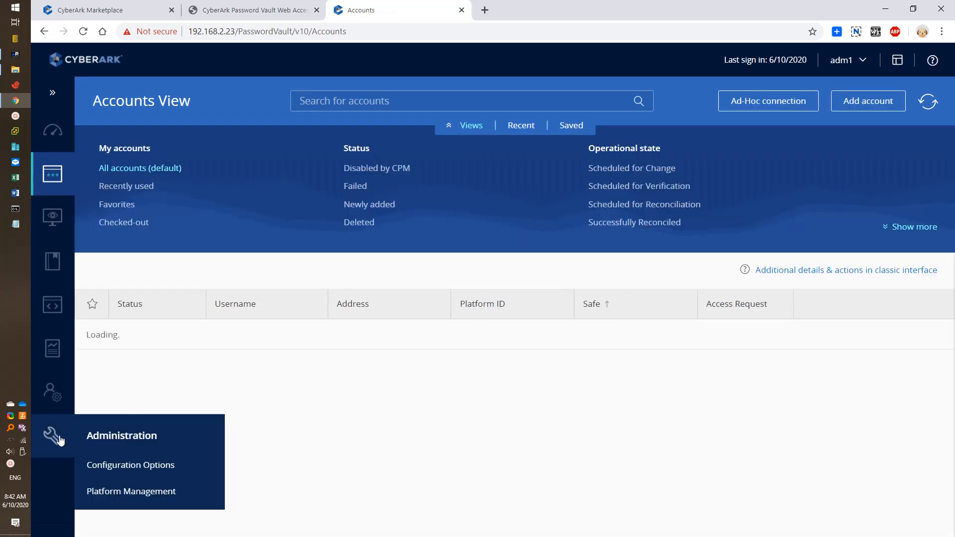
{"action": "left_click", "coordinate": [128, 463]}
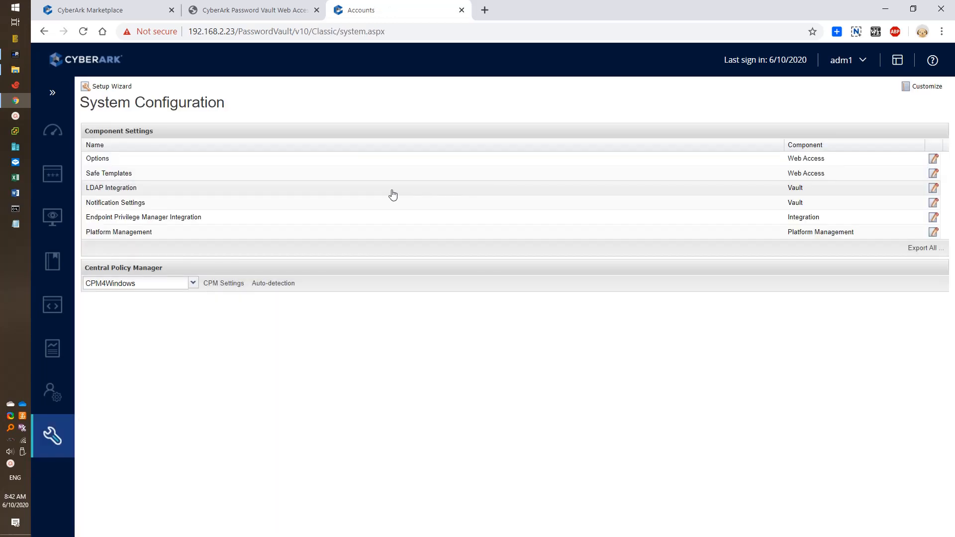
{"action": "left_click", "coordinate": [261, 160]}
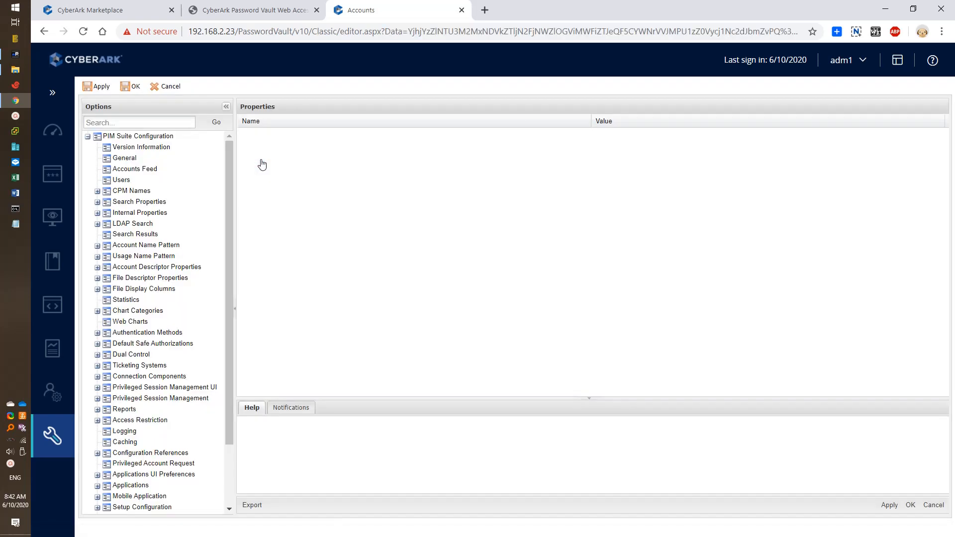
{"action": "left_click", "coordinate": [98, 376]}
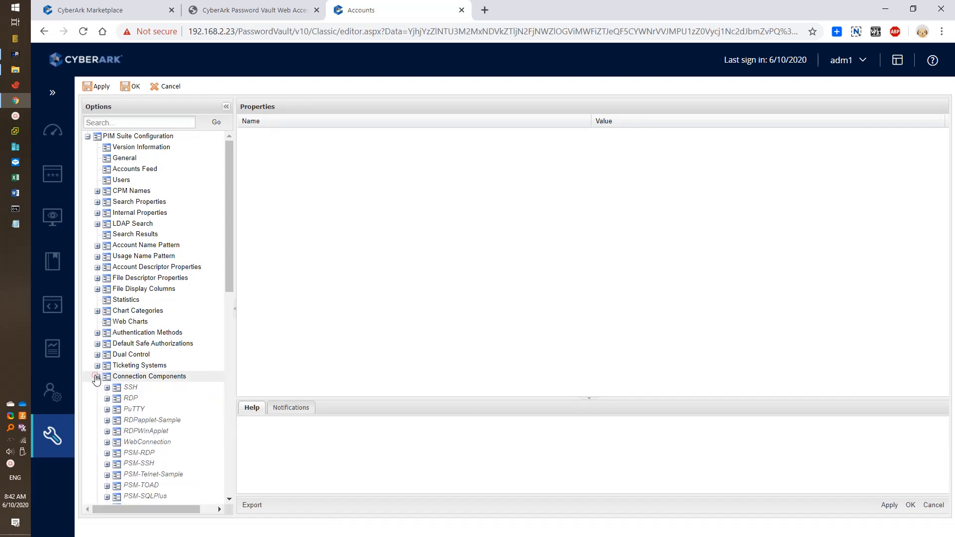
{"action": "left_click", "coordinate": [232, 452]}
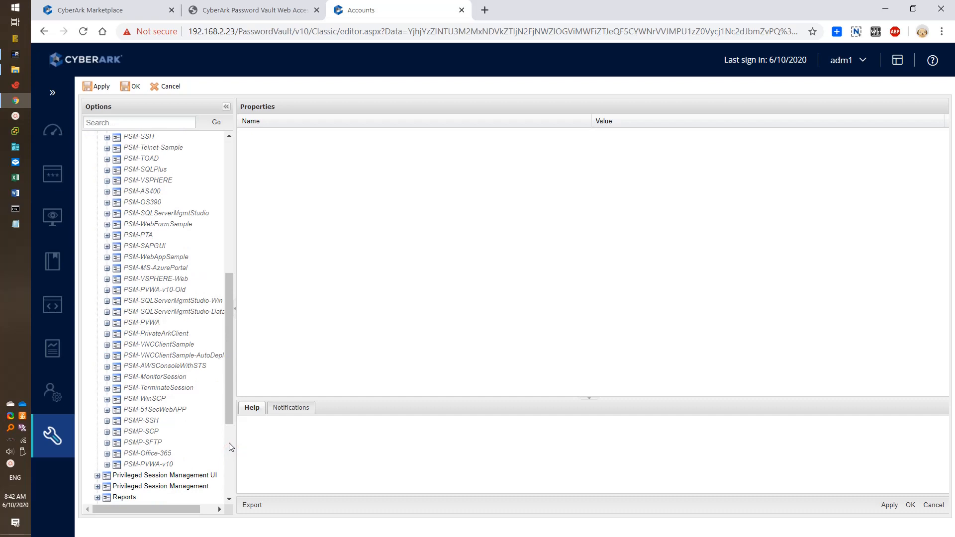
{"action": "left_click_drag", "start_coordinate": [231, 417], "coordinate": [231, 422]}
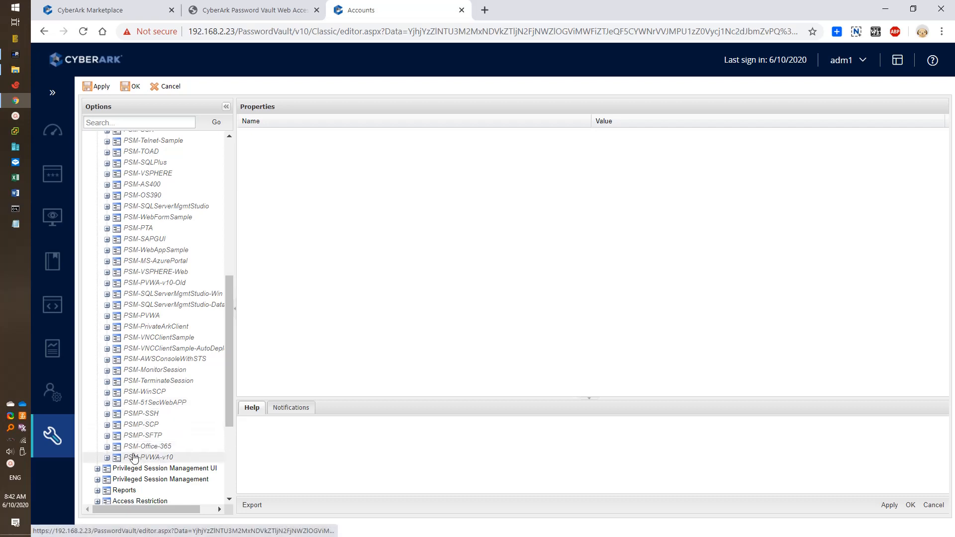
Step: View PSM-PVWA-v10's Web Form Settings LogonURL (/passwordvault/auth/cyberark), then cancel without saving
{"action": "left_click", "coordinate": [107, 457]}
{"action": "scroll", "coordinate": [150, 448], "scroll_direction": "down", "scroll_amount": 3}
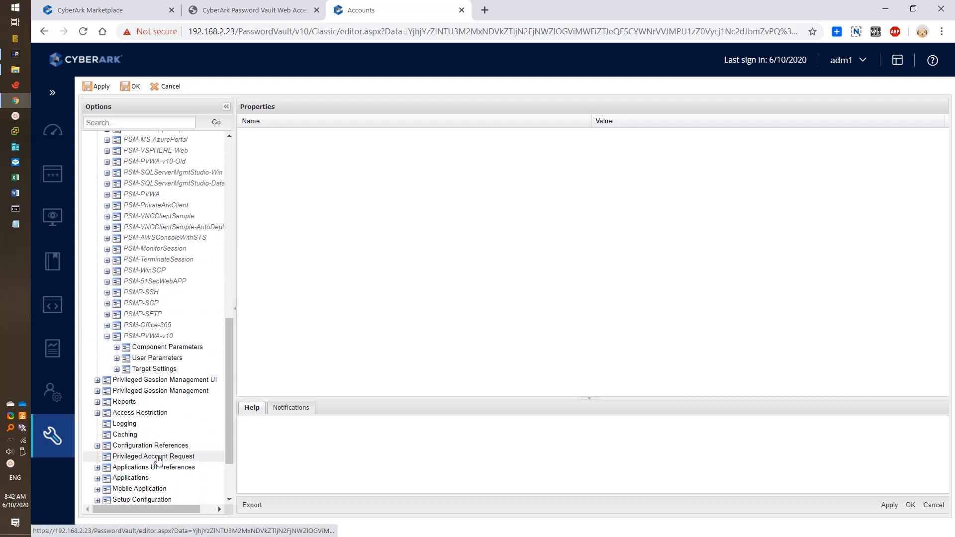
{"action": "left_click", "coordinate": [117, 359]}
{"action": "left_click", "coordinate": [117, 381]}
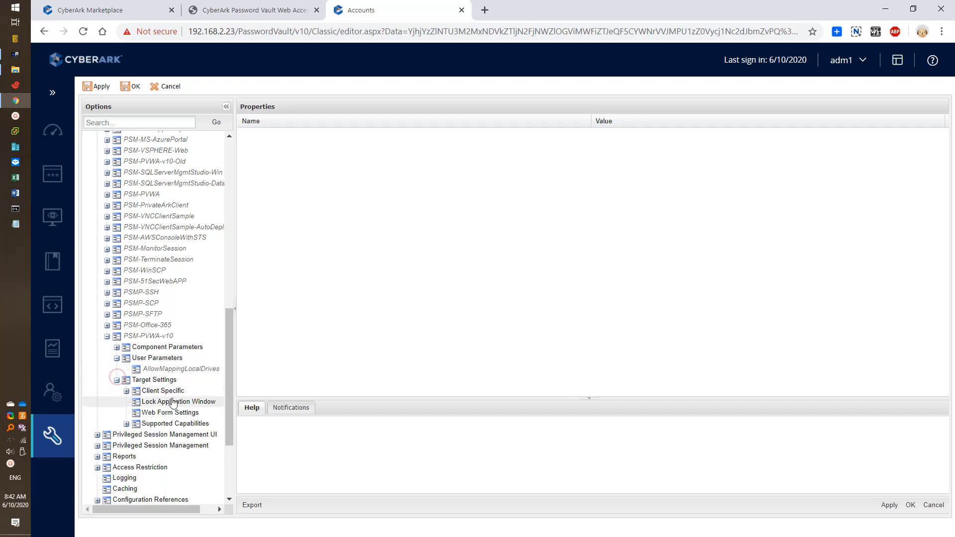
{"action": "left_click", "coordinate": [178, 413]}
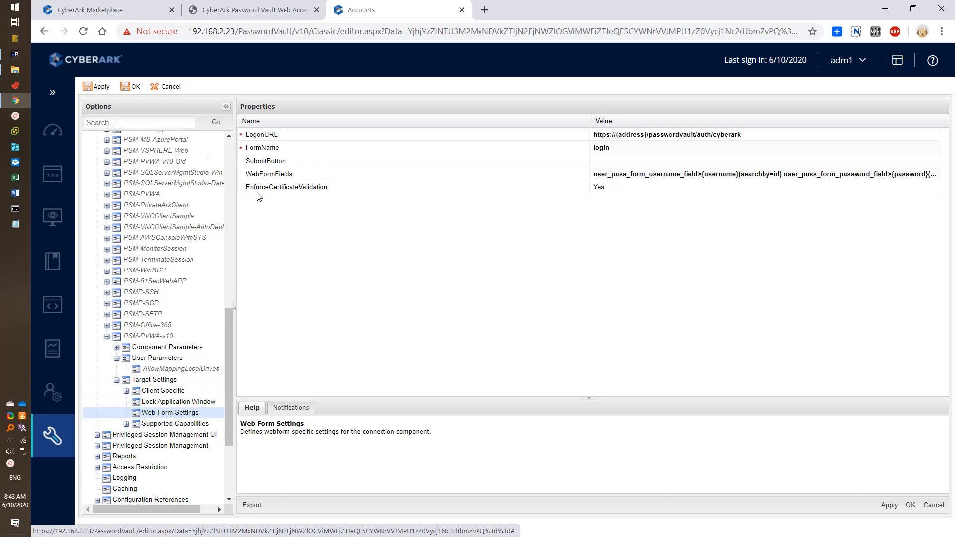
{"action": "left_click", "coordinate": [161, 96]}
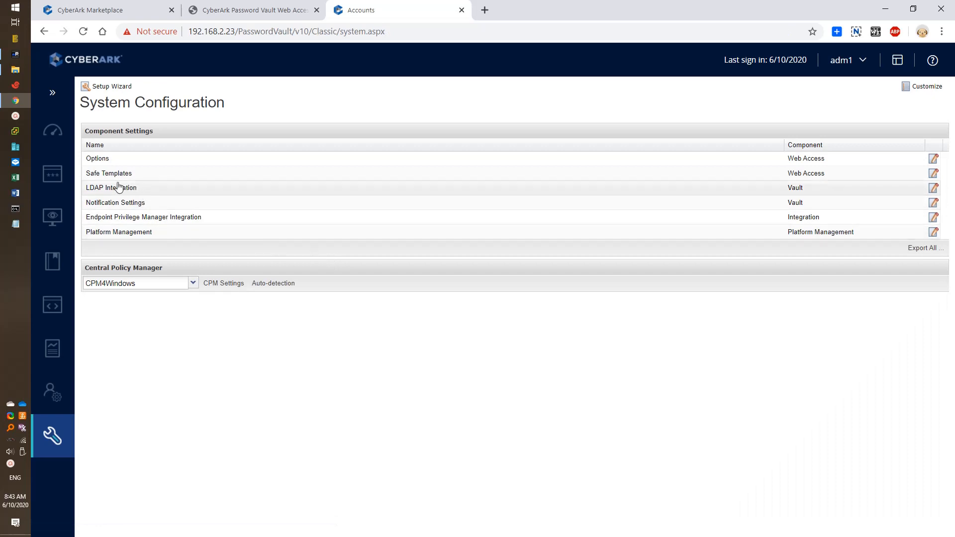
Step: In Platform Management, expand Website and choose Edit on the 51Sec-Generic Web Sites platform
{"action": "mouse_move", "coordinate": [55, 437]}
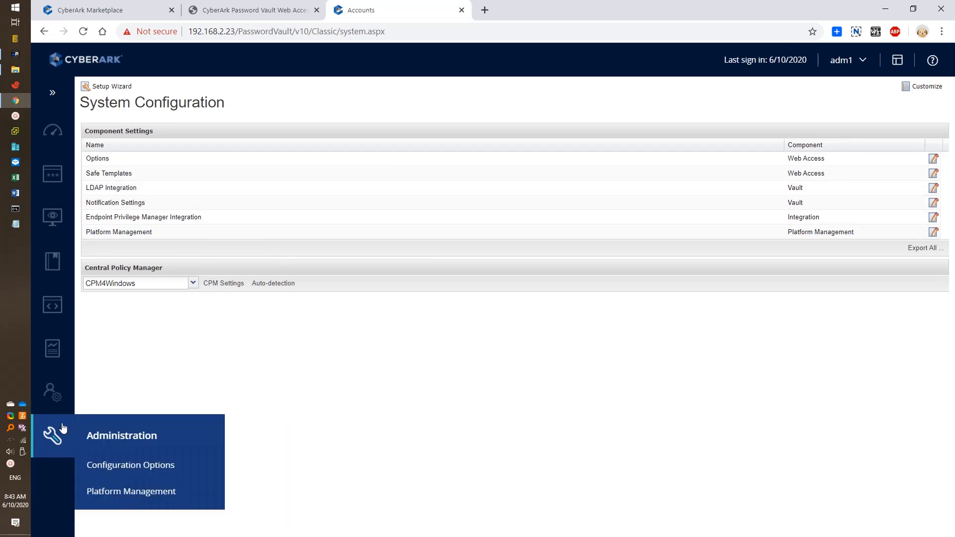
{"action": "left_click", "coordinate": [119, 494]}
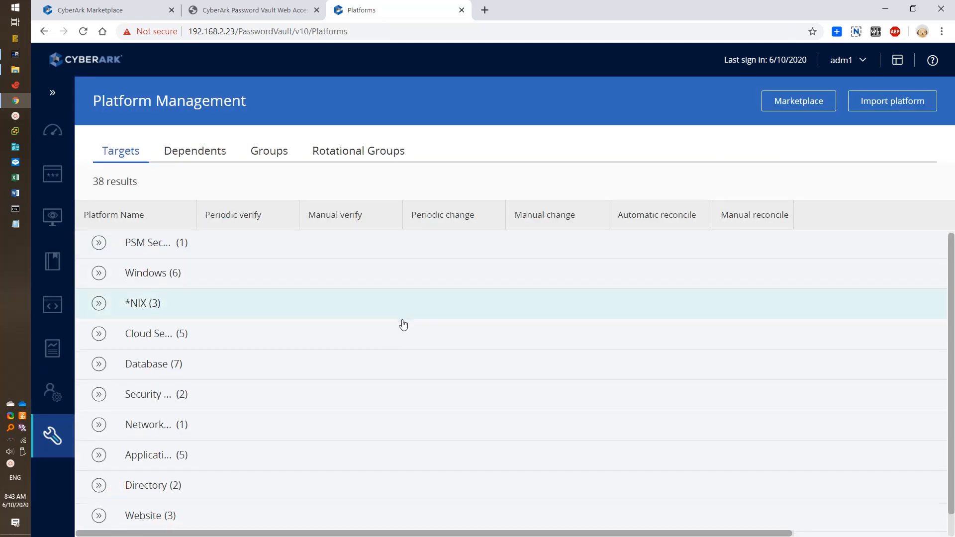
{"action": "scroll", "coordinate": [406, 372], "scroll_direction": "down", "scroll_amount": 1}
{"action": "left_click", "coordinate": [99, 483]}
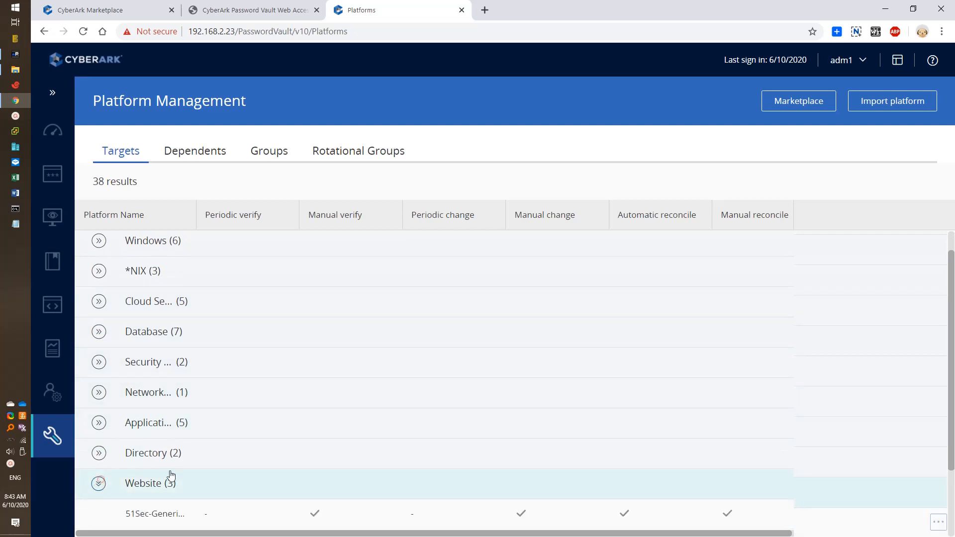
{"action": "scroll", "coordinate": [229, 477], "scroll_direction": "down", "scroll_amount": 2}
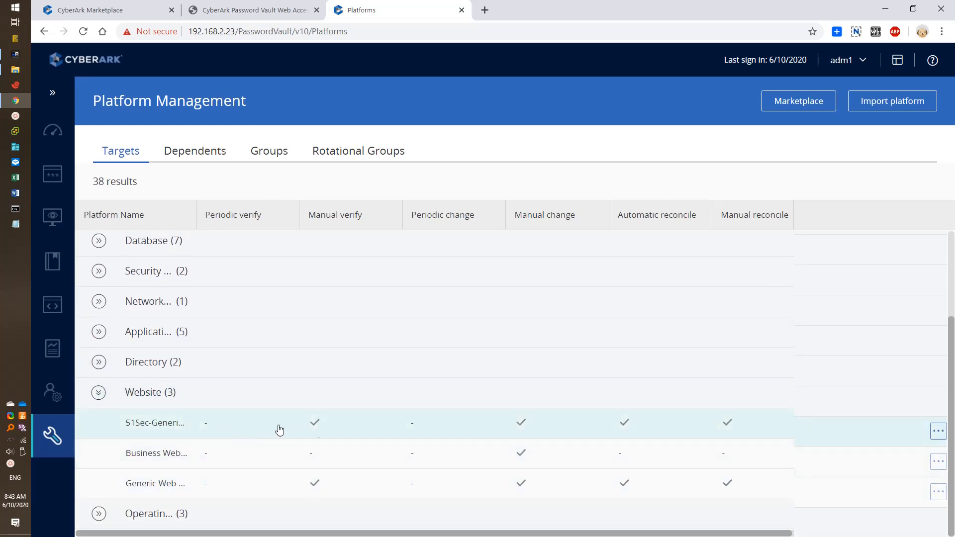
{"action": "left_click", "coordinate": [939, 432]}
{"action": "left_click", "coordinate": [894, 433]}
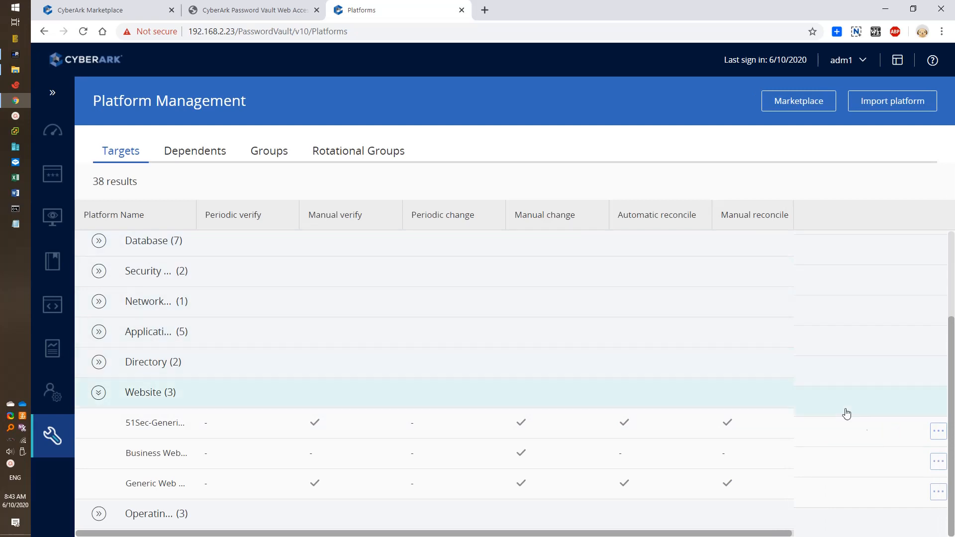
{"action": "left_click", "coordinate": [938, 432]}
{"action": "left_click", "coordinate": [900, 440]}
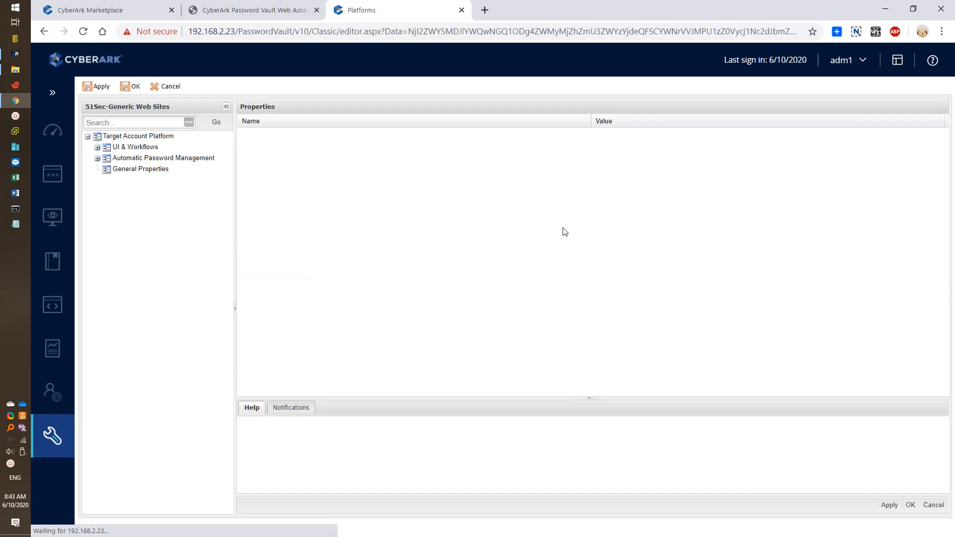
Step: Under UI & Workflows, add a connection component with Id PSM-PVWA-v10
{"action": "left_click", "coordinate": [98, 147]}
{"action": "left_click", "coordinate": [115, 202]}
{"action": "left_click", "coordinate": [107, 202]}
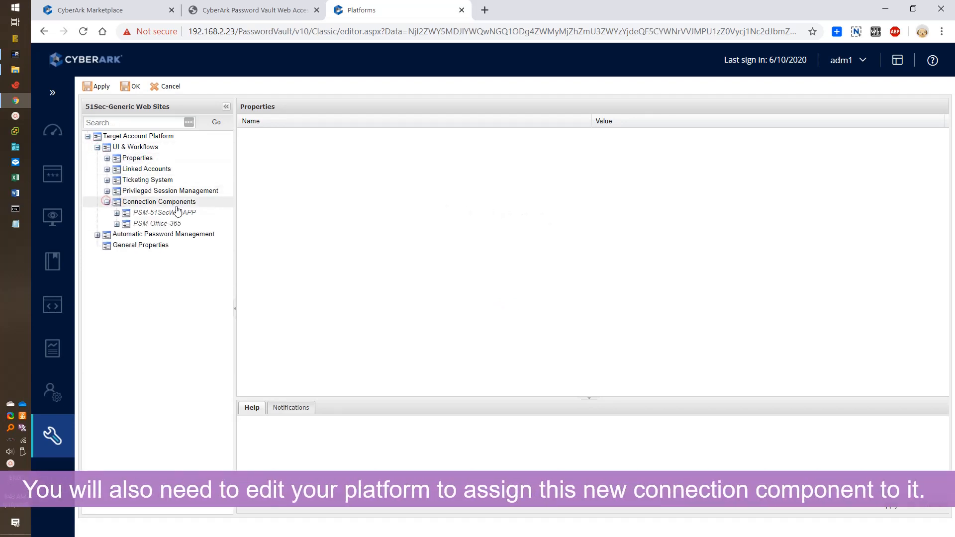
{"action": "right_click", "coordinate": [188, 204]}
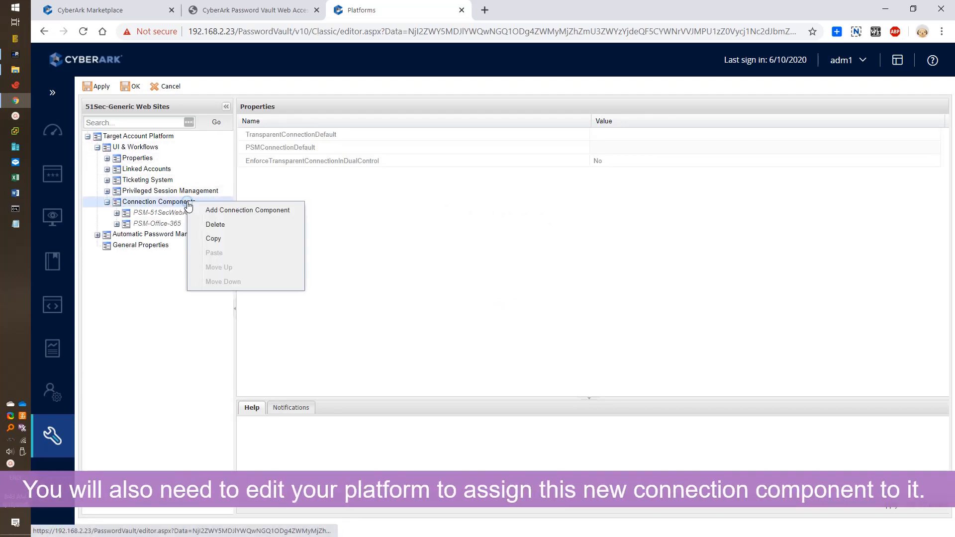
{"action": "left_click", "coordinate": [223, 210]}
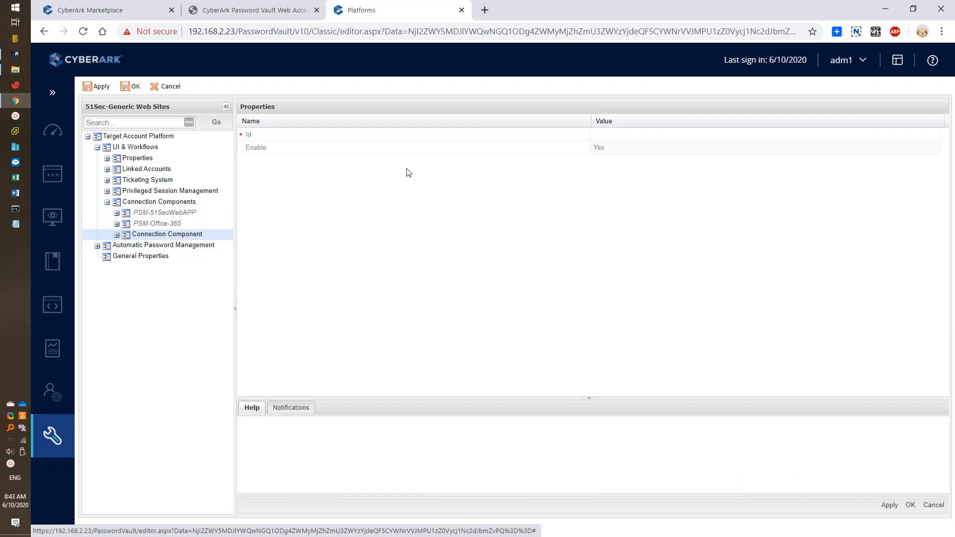
{"action": "left_click", "coordinate": [617, 130]}
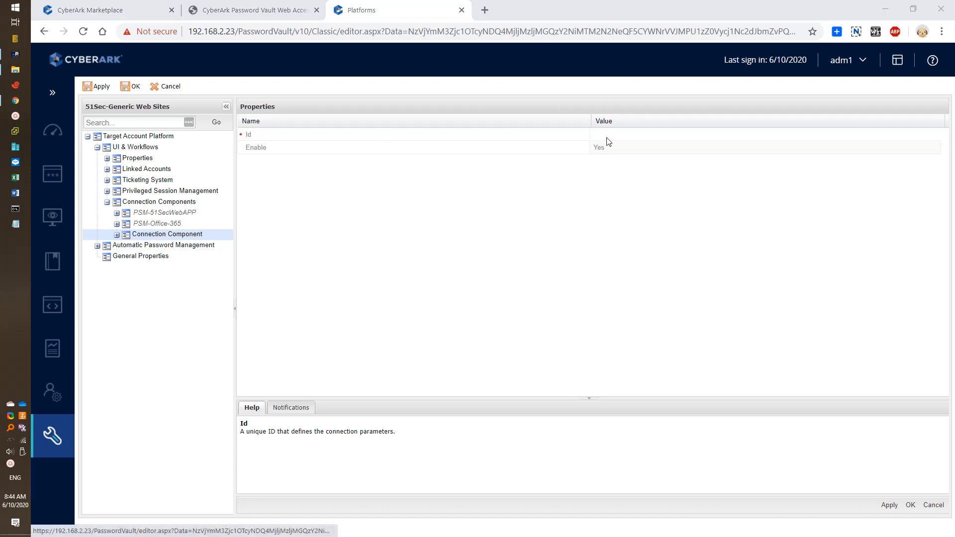
{"action": "left_click", "coordinate": [607, 135]}
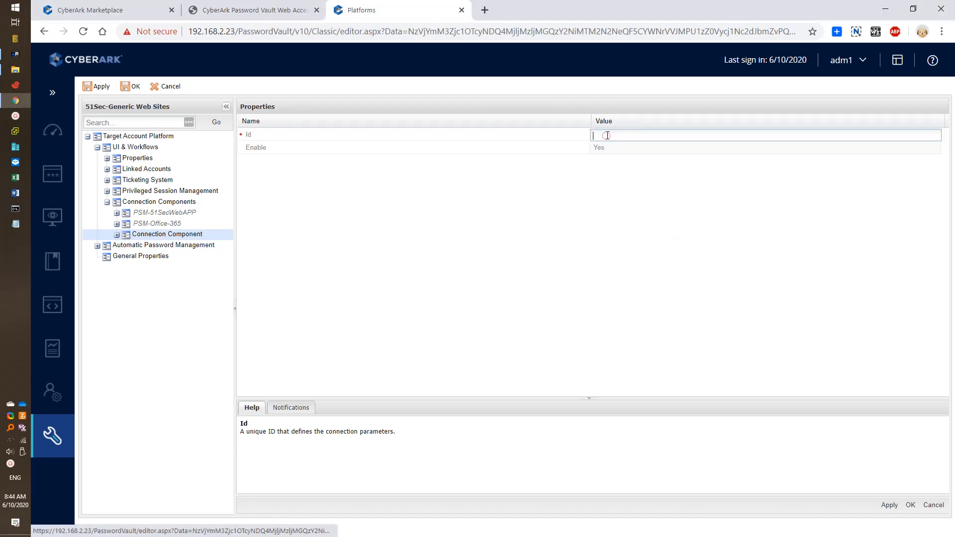
{"action": "type", "text": "PSM-PVWA-v10"}
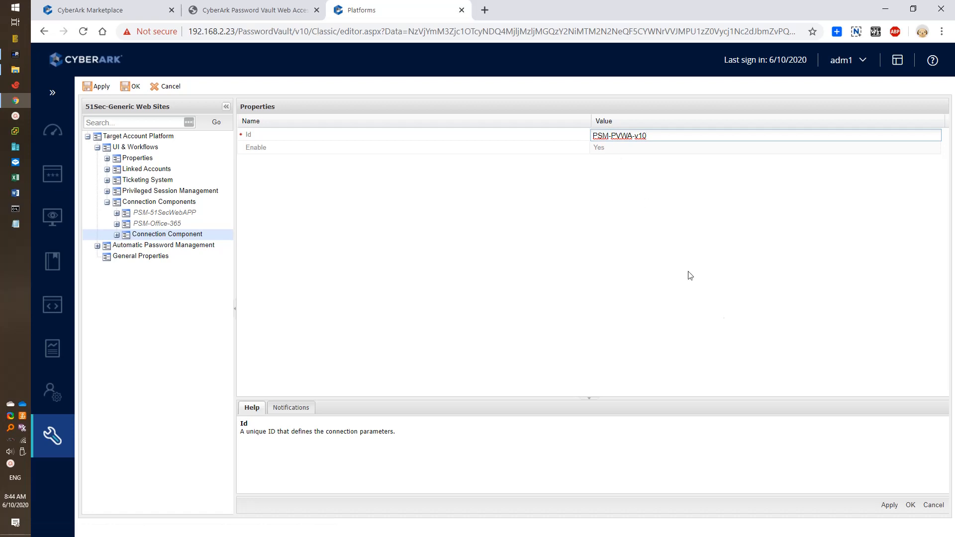
Step: Apply the change and save the 51Sec-Generic Web Sites platform
{"action": "left_click", "coordinate": [894, 504]}
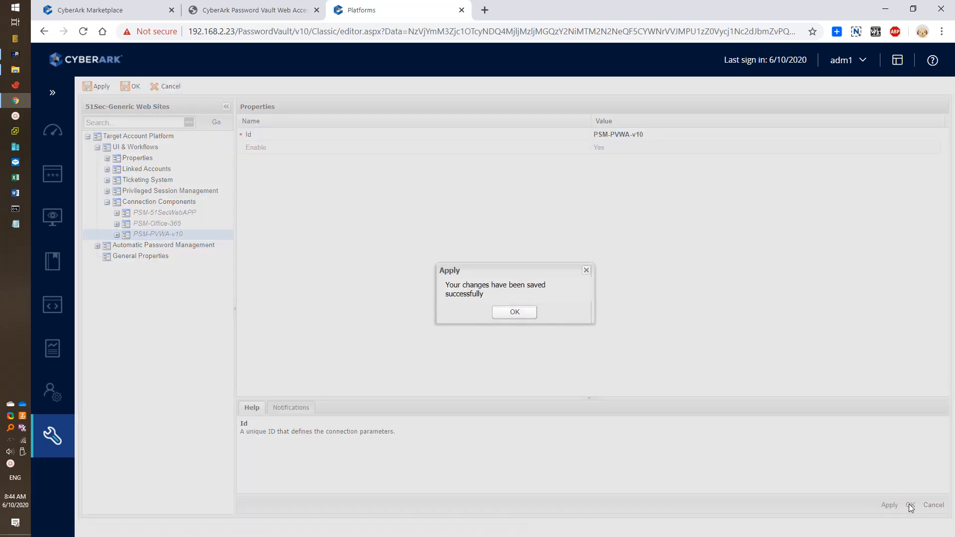
{"action": "left_click", "coordinate": [515, 312]}
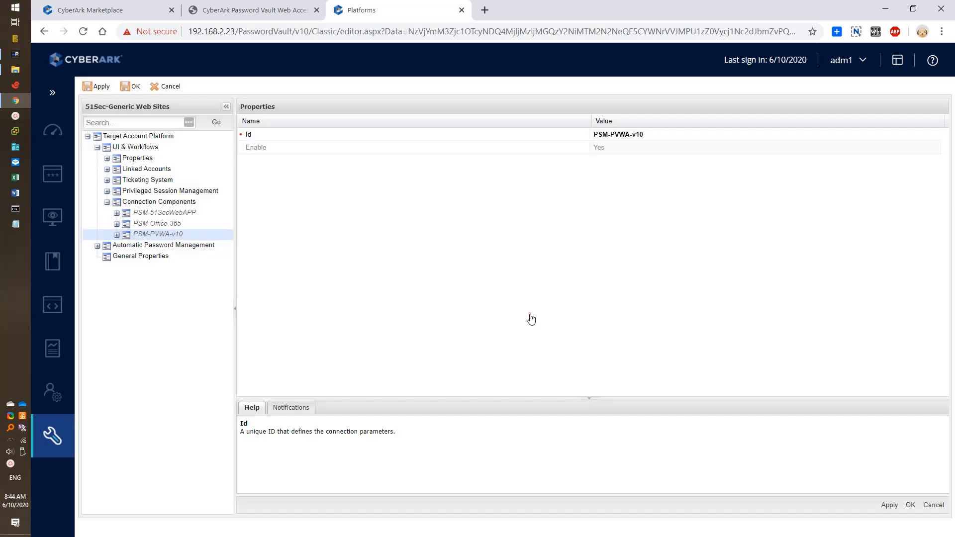
{"action": "left_click", "coordinate": [907, 505]}
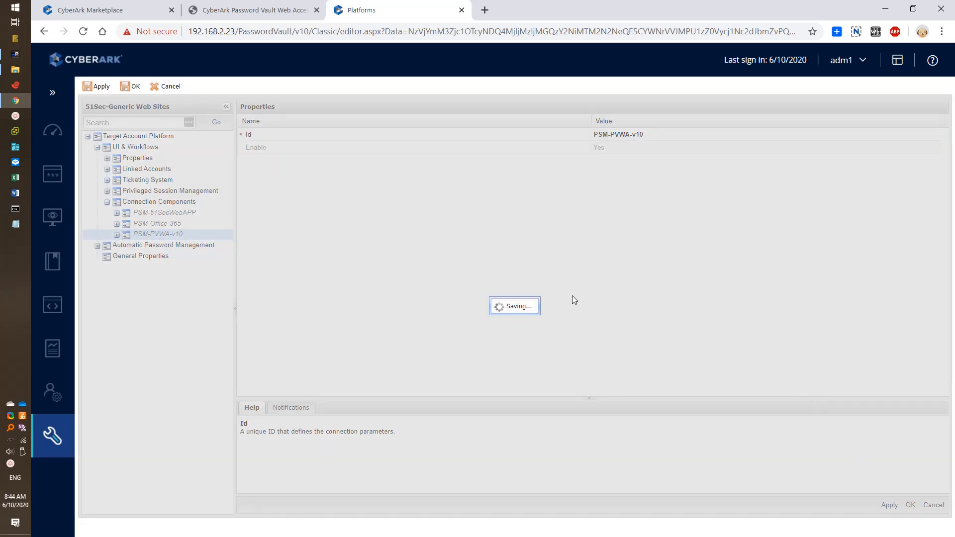
{"action": "left_click", "coordinate": [511, 314]}
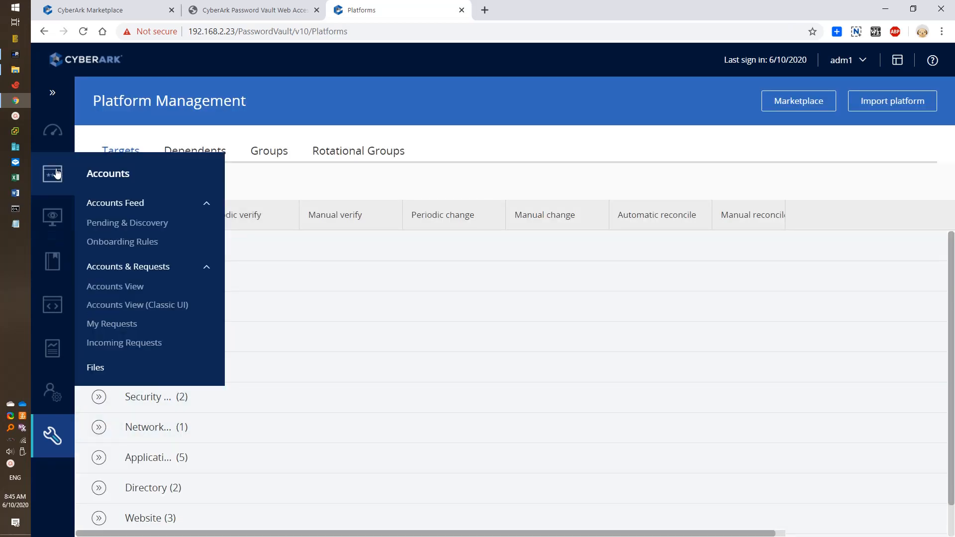
Step: Start a new Website account on 51Sec-Generic Web Sites in the 51Sec-Personal-Adm1 safe
{"action": "left_click", "coordinate": [58, 192]}
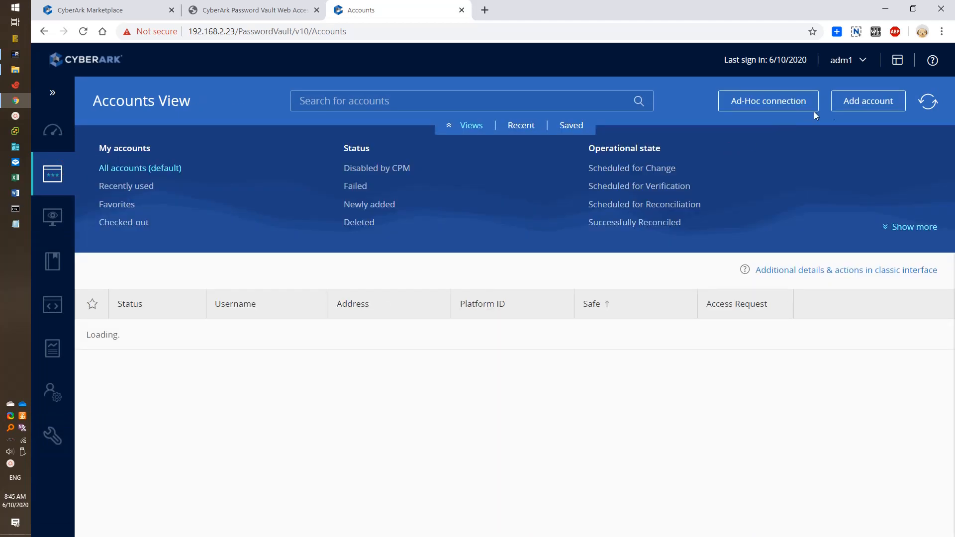
{"action": "left_click", "coordinate": [859, 109]}
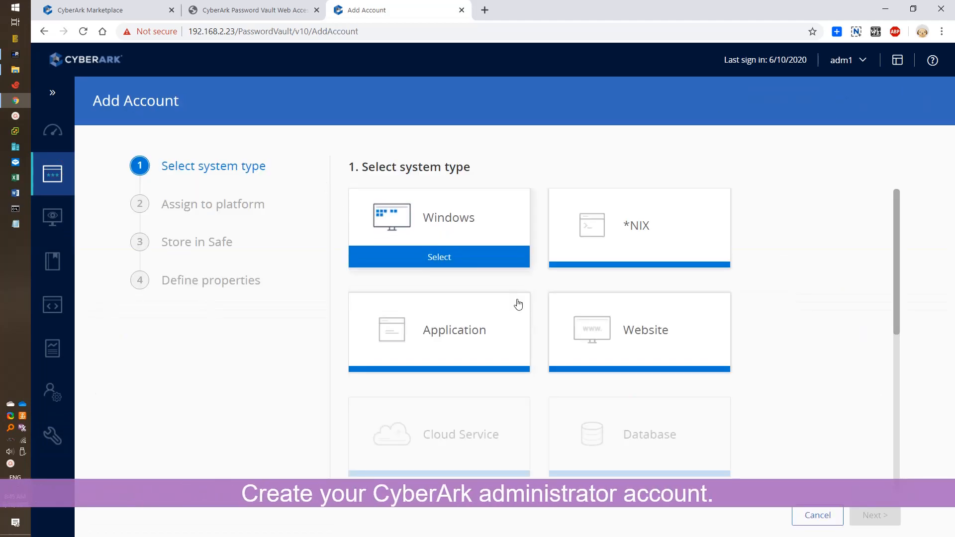
{"action": "left_click", "coordinate": [628, 330]}
{"action": "left_click", "coordinate": [437, 224]}
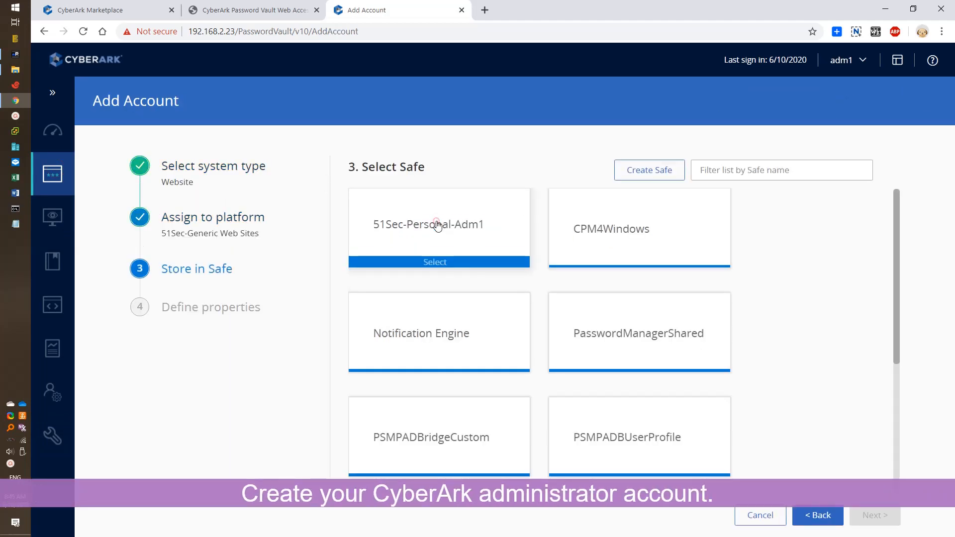
{"action": "left_click", "coordinate": [426, 231]}
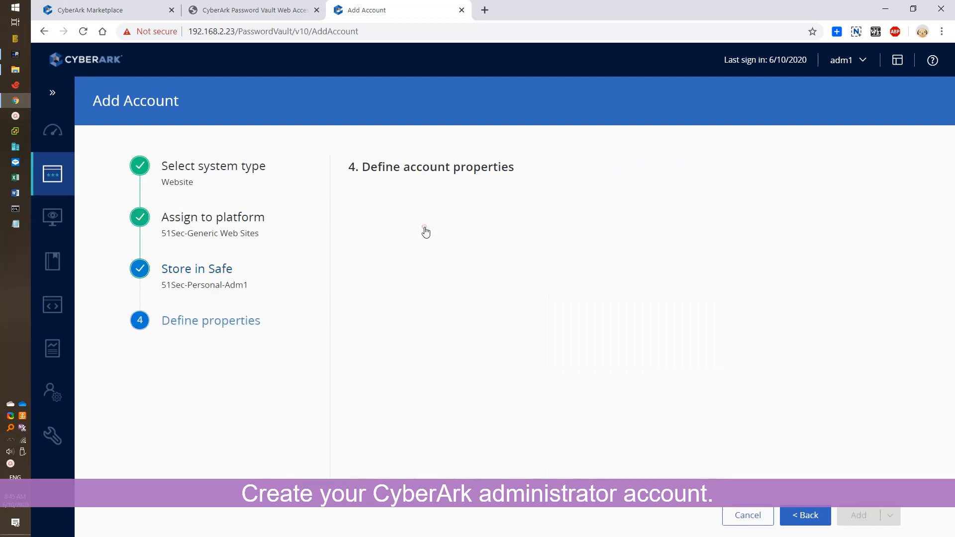
Step: Enter username administrator, address pvwacpm1.51sectest.dev and the account password, then add the account
{"action": "left_click", "coordinate": [398, 236]}
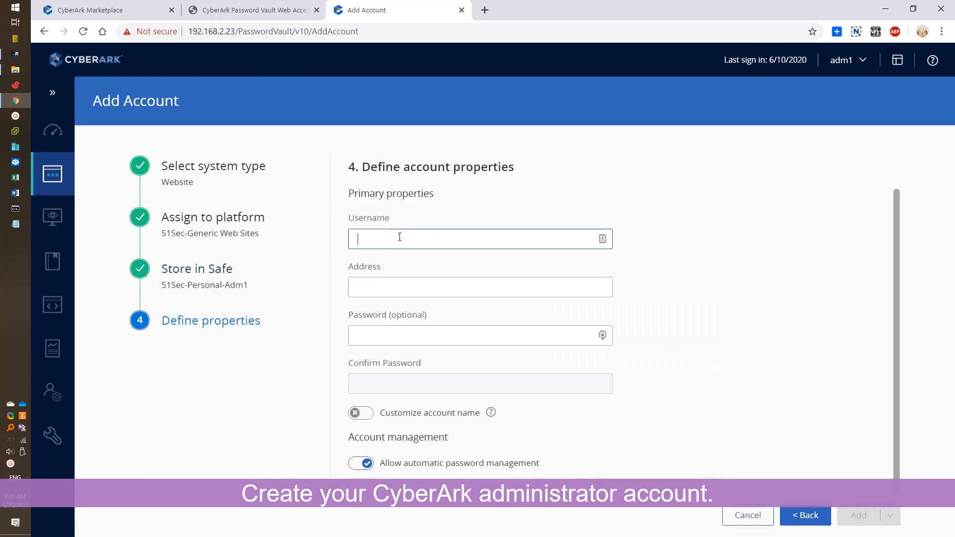
{"action": "type", "text": "administrator"}
{"action": "key", "text": "Tab"}
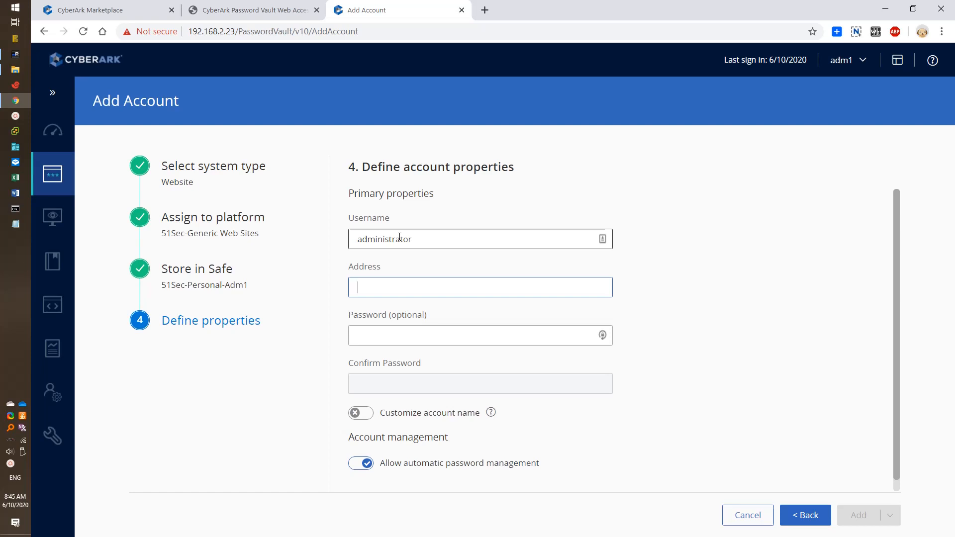
{"action": "type", "text": "pvwacpm1"}
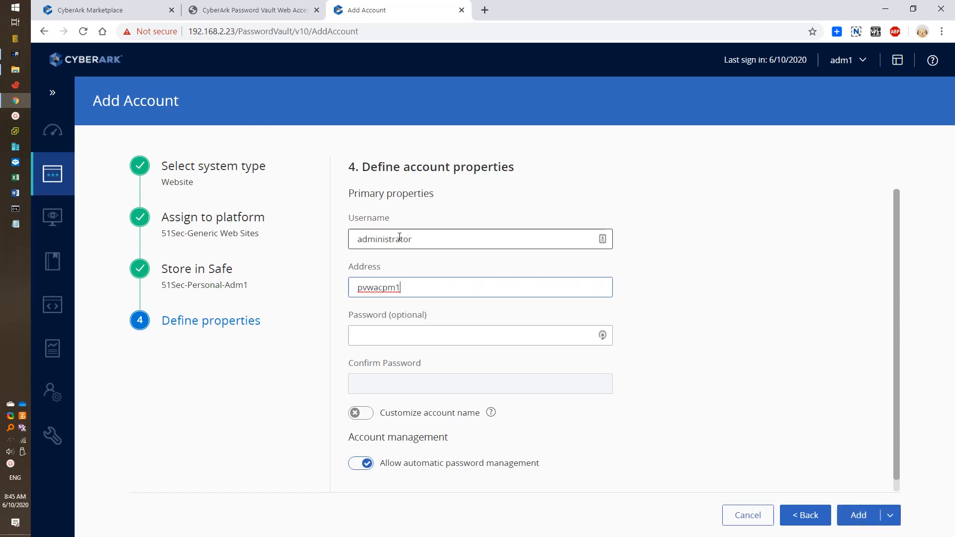
{"action": "type", "text": ".51sectest.dev"}
{"action": "left_click", "coordinate": [428, 341]}
{"action": "type", "text": "•••"}
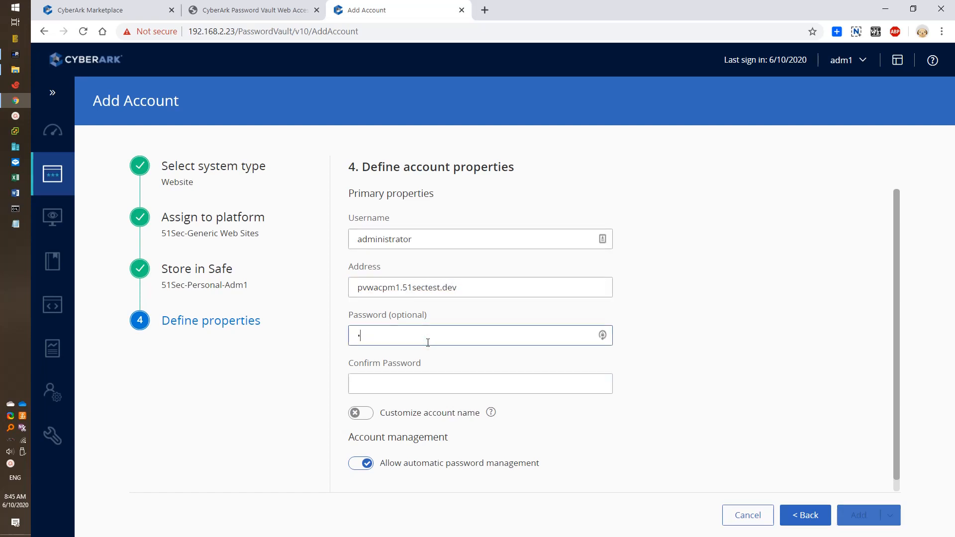
{"action": "type", "text": "••••••"}
{"action": "key", "text": "Tab"}
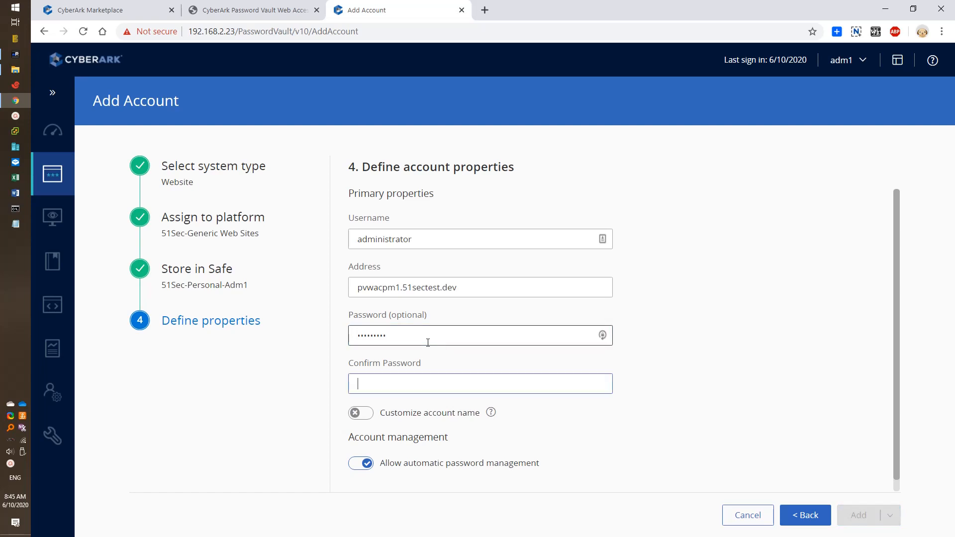
{"action": "type", "text": "•••••••"}
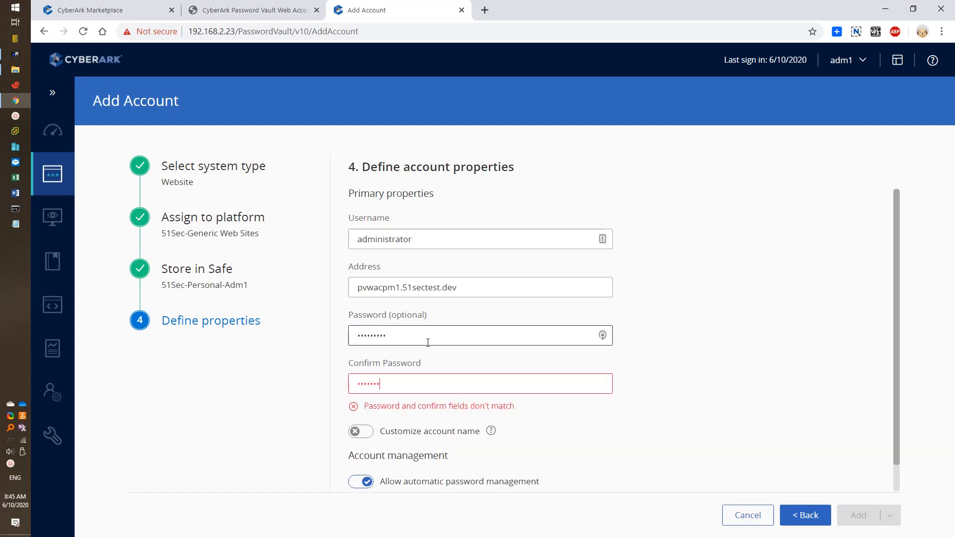
{"action": "type", "text": "••"}
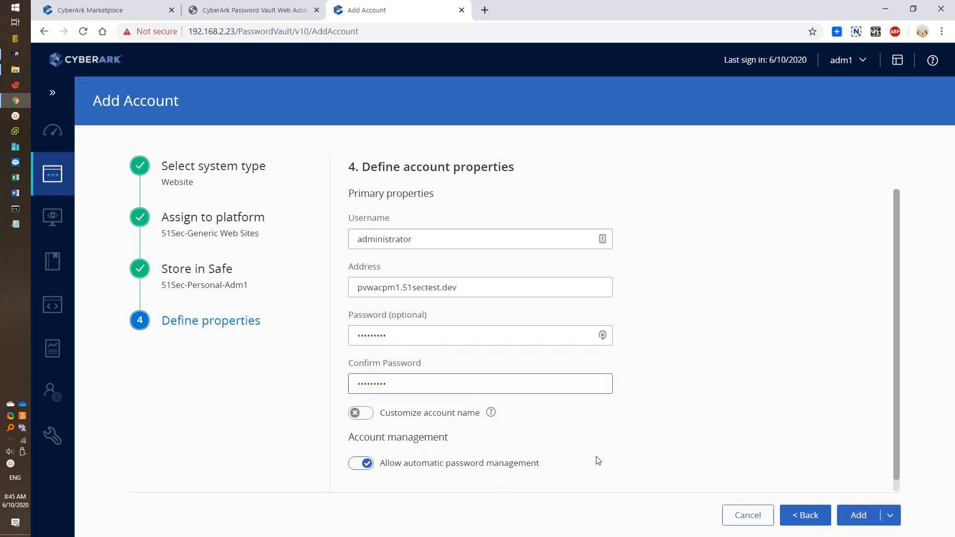
{"action": "scroll", "coordinate": [607, 460], "scroll_direction": "down", "scroll_amount": 1}
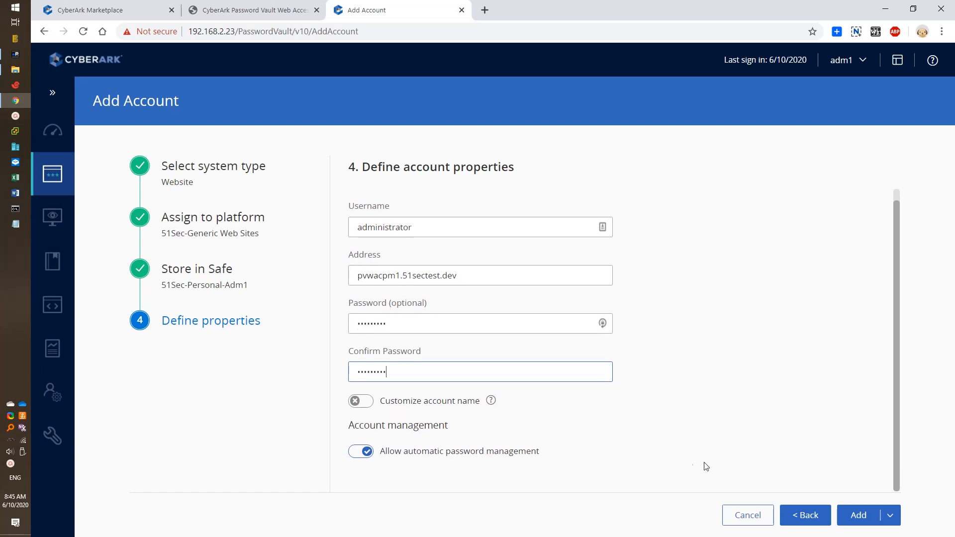
{"action": "left_click", "coordinate": [869, 517]}
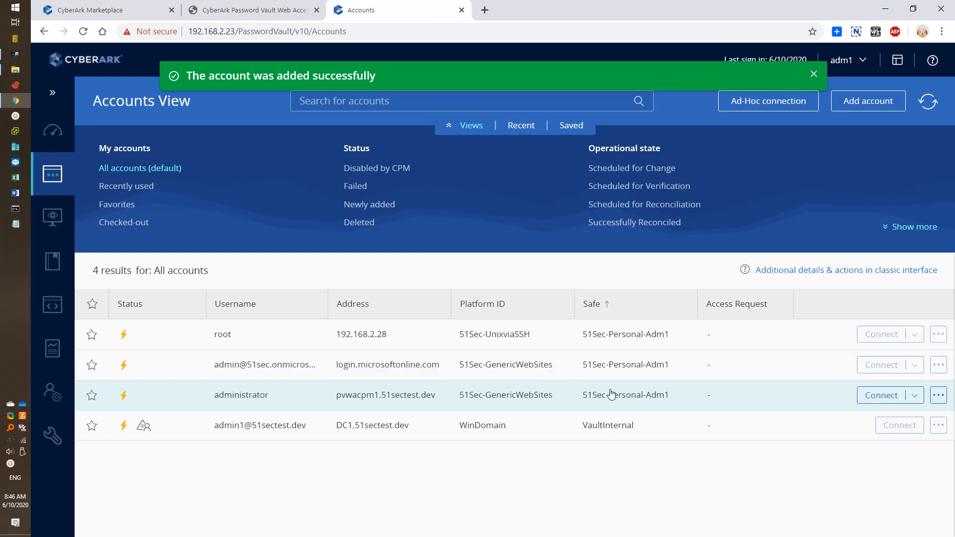
Step: Connect the administrator account via CyberArk Password Vault Web Application v10, downloading the pvwacpm1 RDP file
{"action": "left_click", "coordinate": [909, 398]}
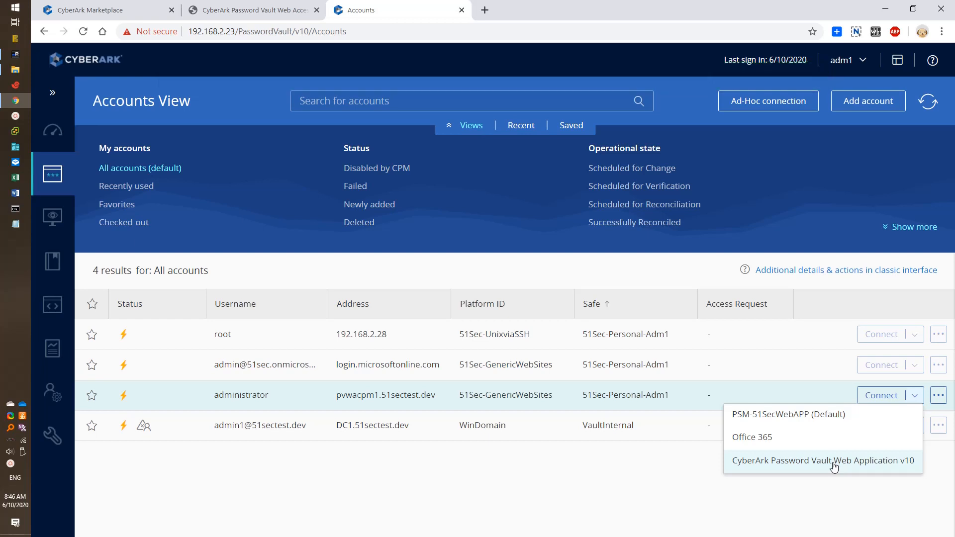
{"action": "left_click", "coordinate": [834, 464]}
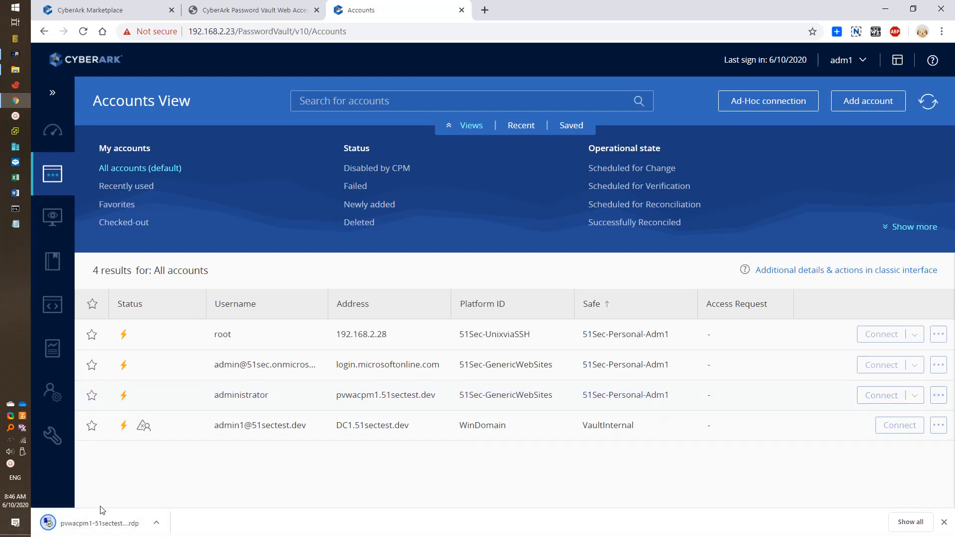
Step: Launch the RDP file, screenshot the PSMSR308E missing target settings error, and open Options
{"action": "left_click", "coordinate": [63, 525]}
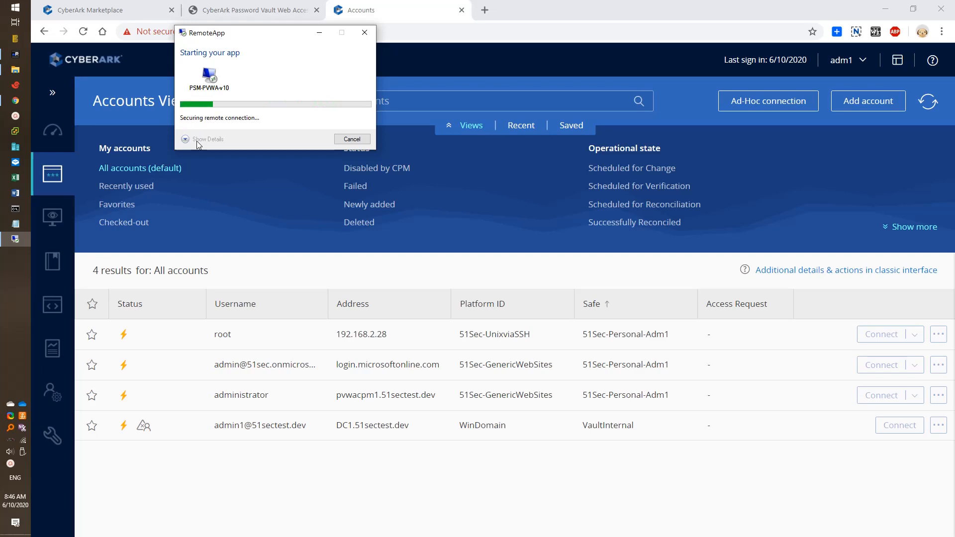
{"action": "left_click", "coordinate": [198, 141]}
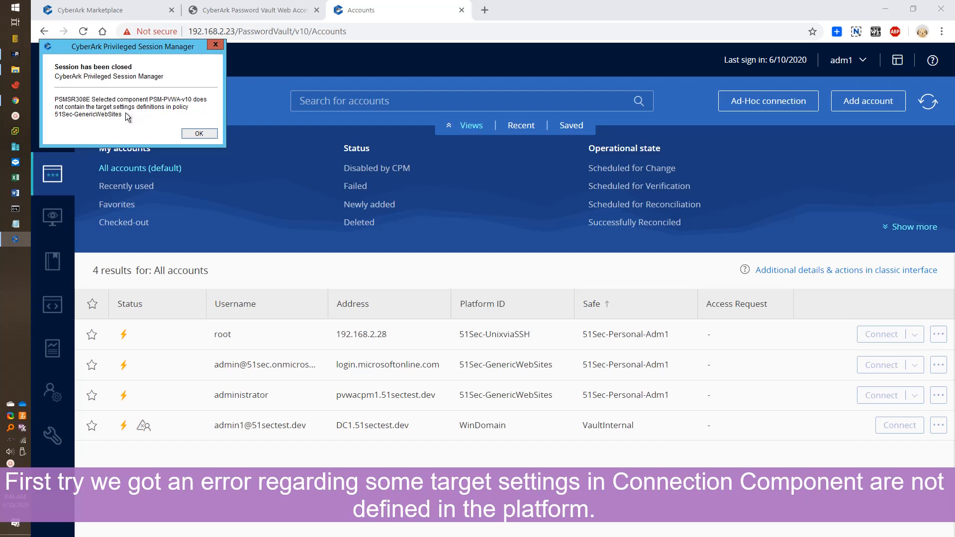
{"action": "key", "text": "Print"}
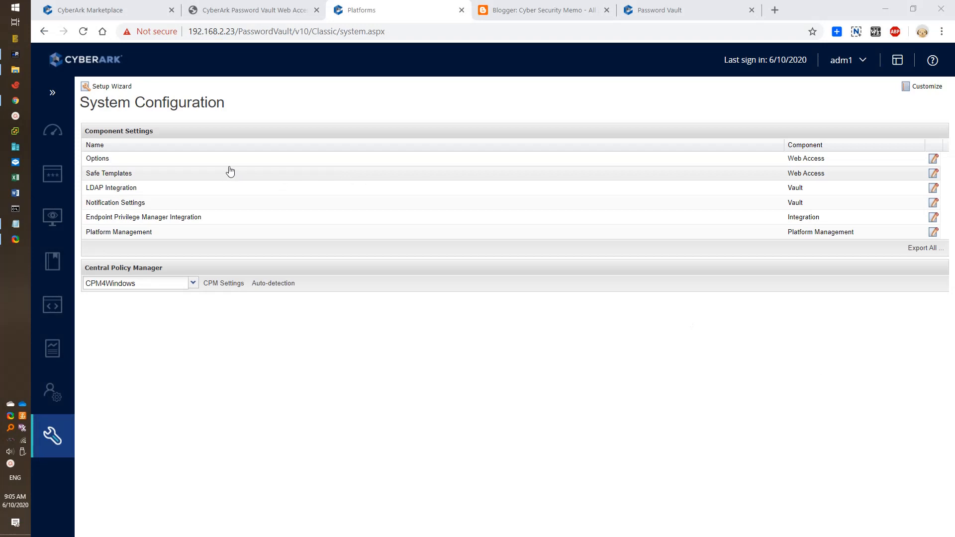
{"action": "left_click", "coordinate": [229, 161]}
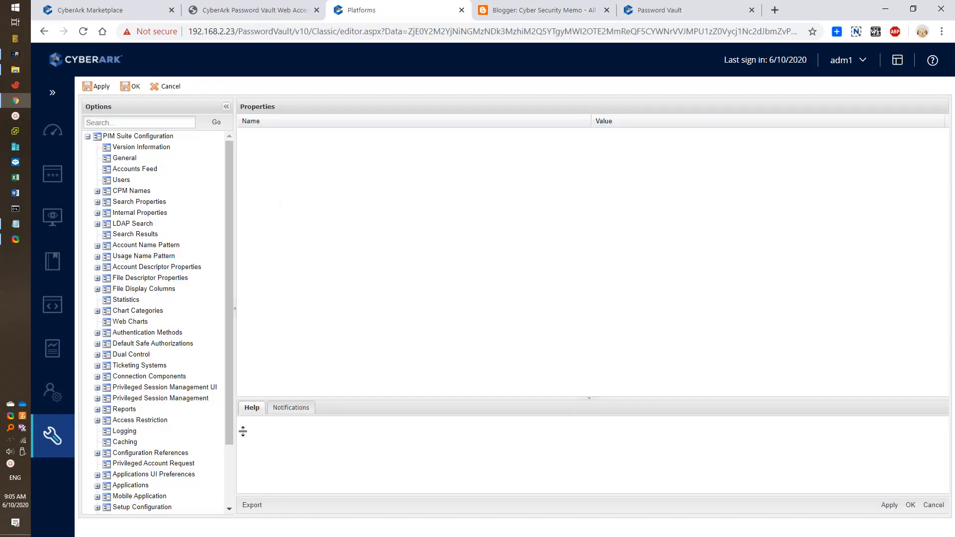
Step: Navigate to PSM-PVWA-v10 > Target Settings > Web Form Settings and place the caret after passwordvault/ in LogonURL
{"action": "scroll", "coordinate": [226, 470], "scroll_direction": "down", "scroll_amount": 3}
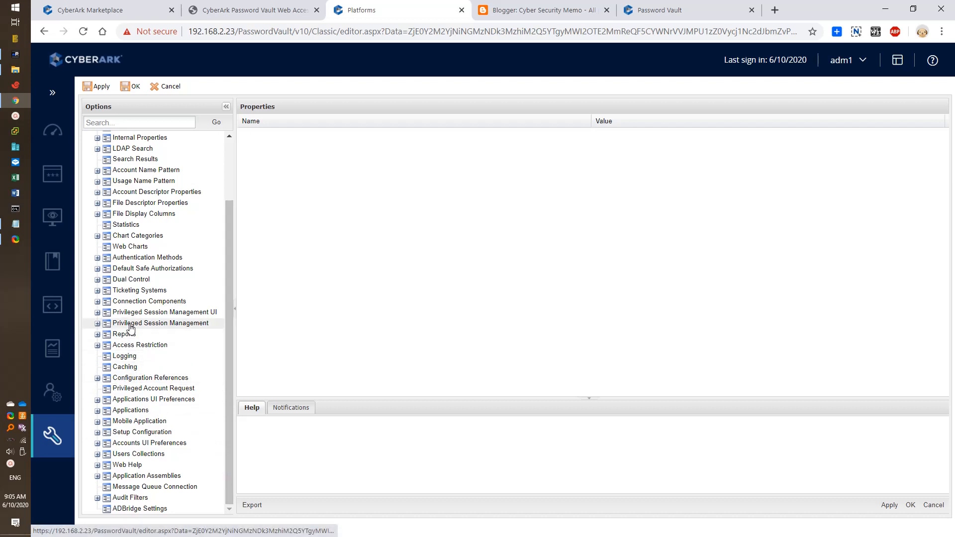
{"action": "left_click", "coordinate": [98, 301]}
{"action": "left_click", "coordinate": [228, 390]}
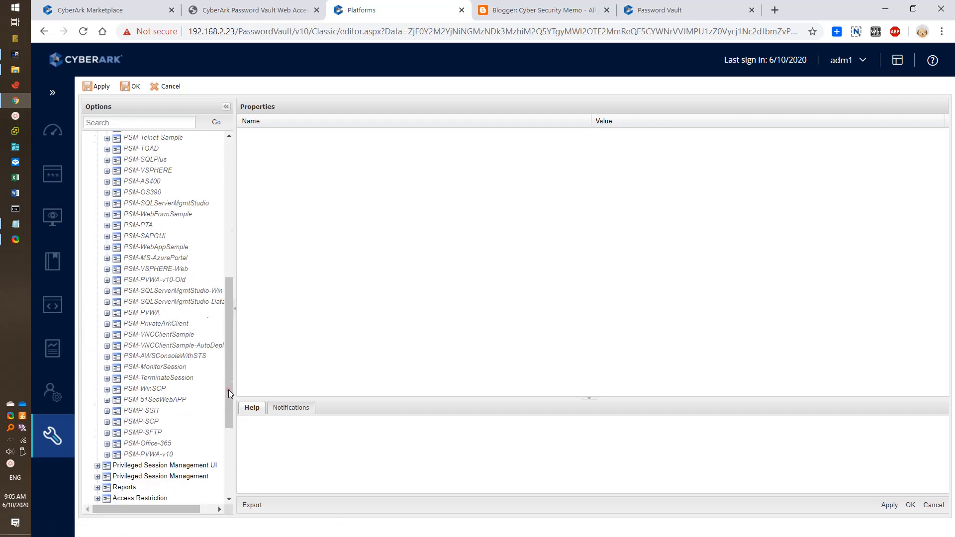
{"action": "left_click", "coordinate": [164, 389]}
{"action": "left_click", "coordinate": [107, 389]}
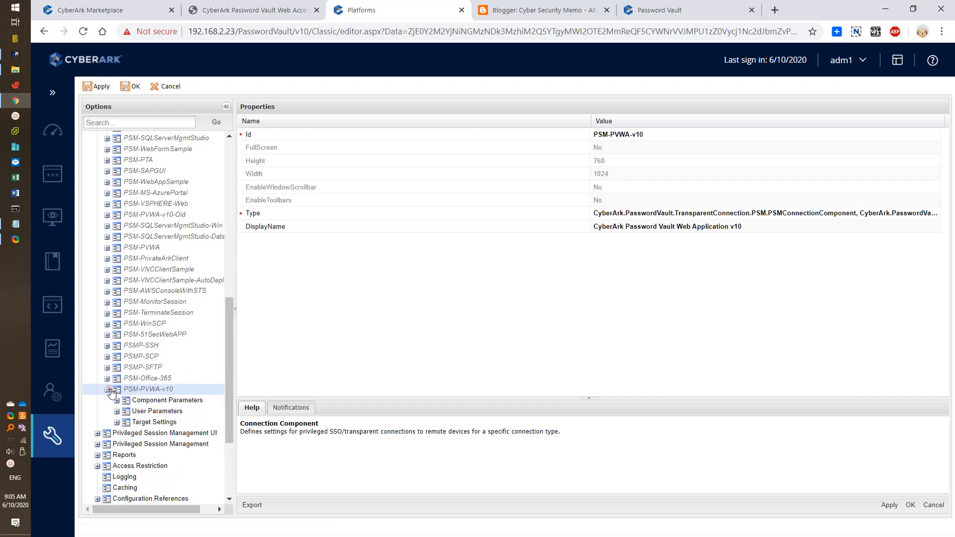
{"action": "left_click", "coordinate": [167, 424]}
{"action": "left_click", "coordinate": [116, 422]}
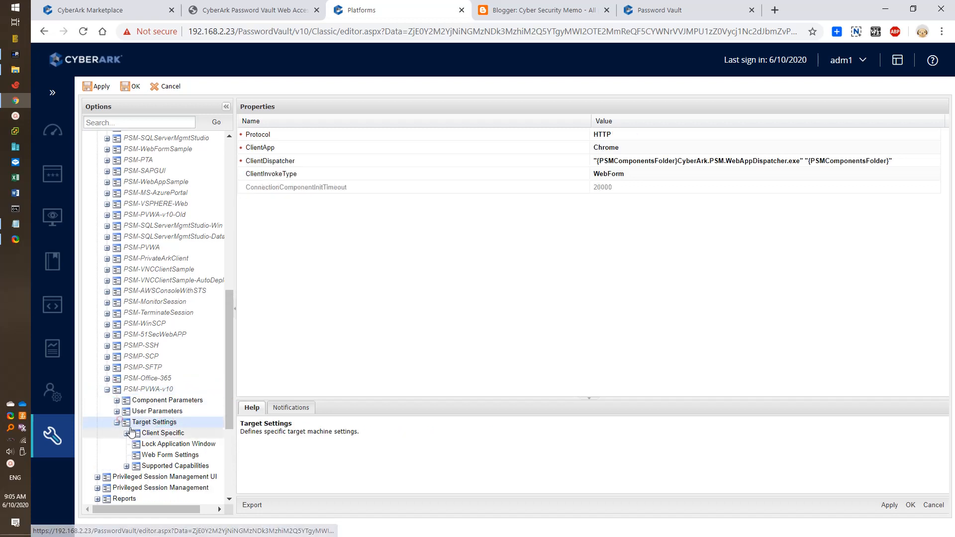
{"action": "left_click", "coordinate": [202, 457]}
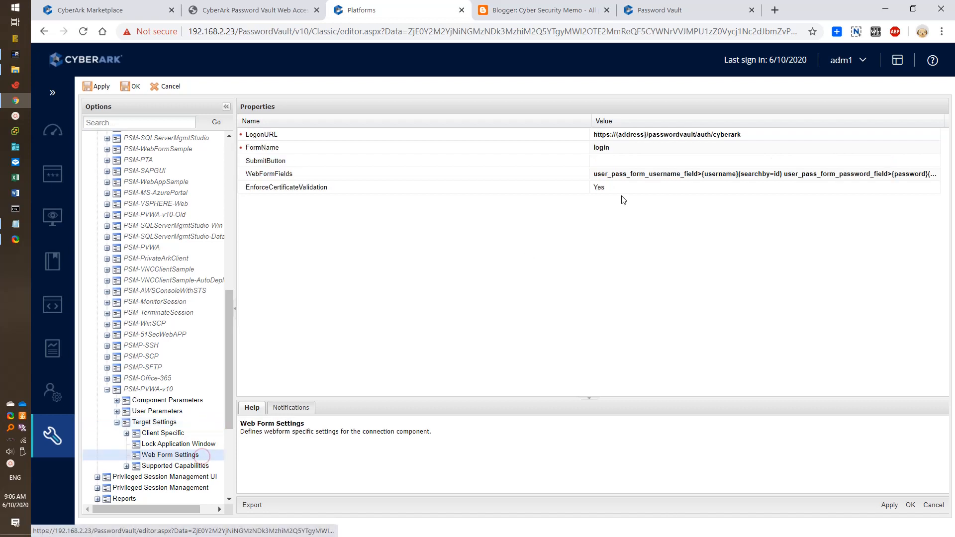
{"action": "left_click", "coordinate": [671, 138]}
{"action": "left_click", "coordinate": [671, 137]}
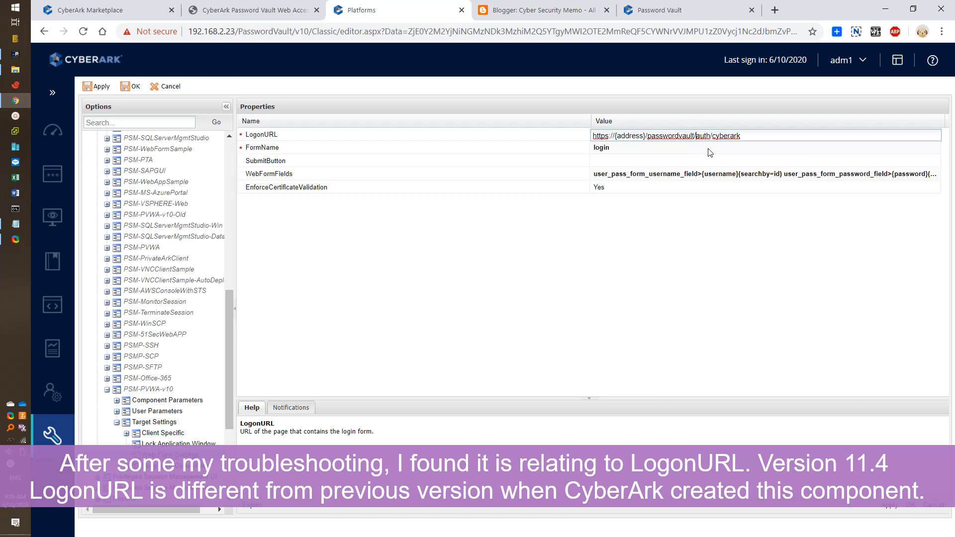
{"action": "type", "text": "v10/"}
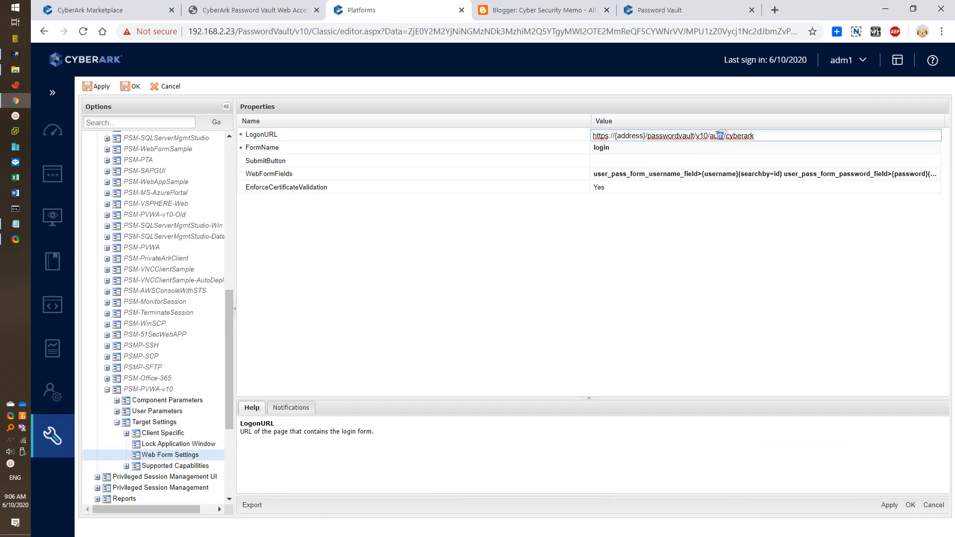
{"action": "left_click_drag", "start_coordinate": [718, 136], "coordinate": [710, 135]}
{"action": "type", "text": "logon"}
{"action": "left_click", "coordinate": [750, 226]}
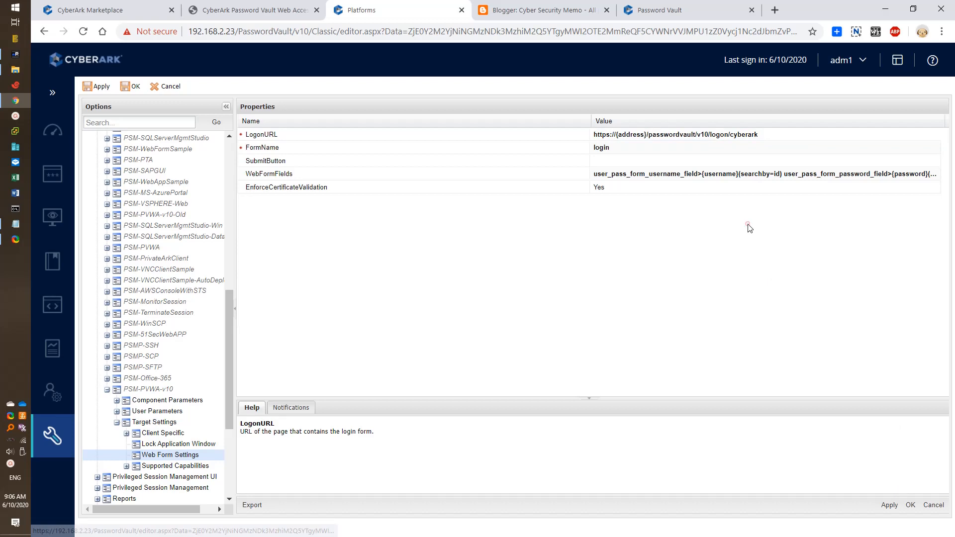
Step: Apply and save the Options configuration, confirming both save dialogs
{"action": "left_click", "coordinate": [891, 506]}
{"action": "left_click", "coordinate": [513, 313]}
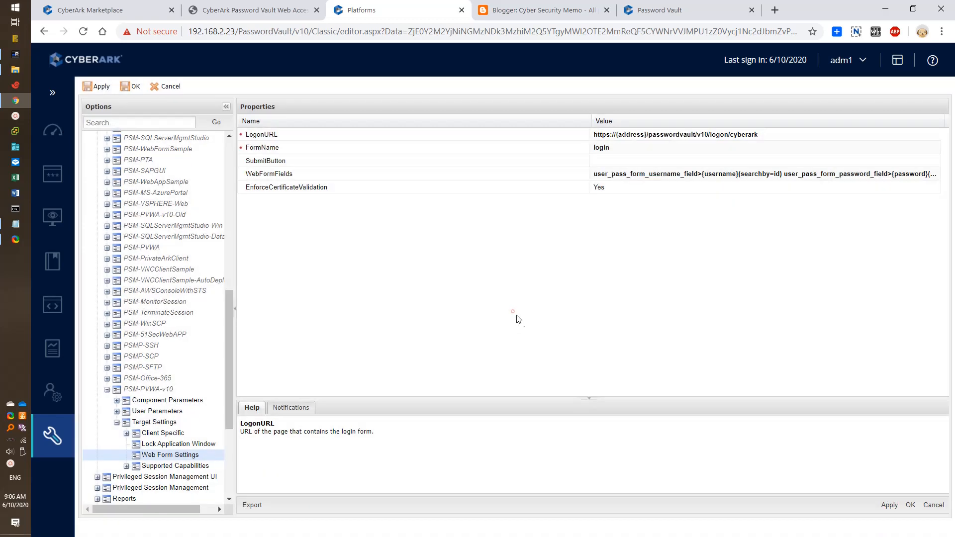
{"action": "left_click", "coordinate": [911, 505]}
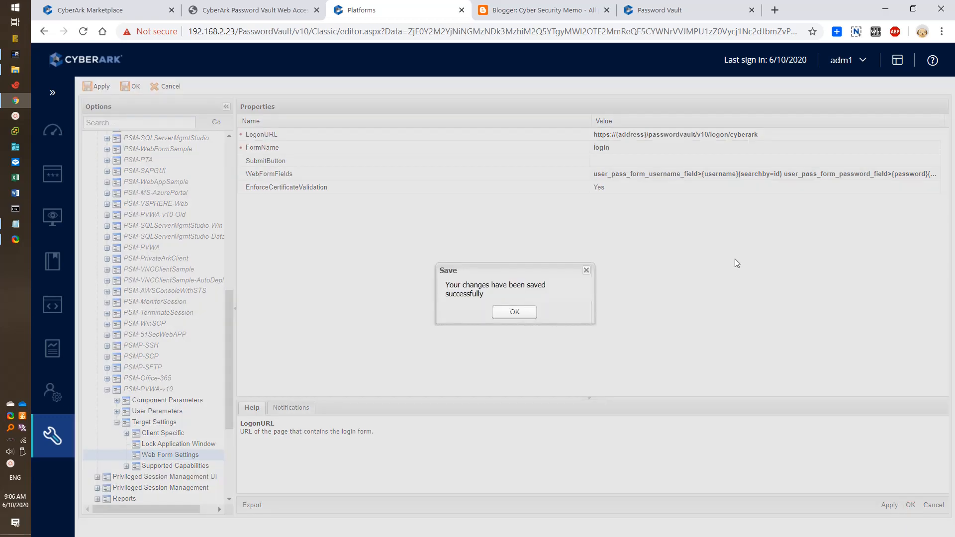
{"action": "left_click", "coordinate": [517, 314]}
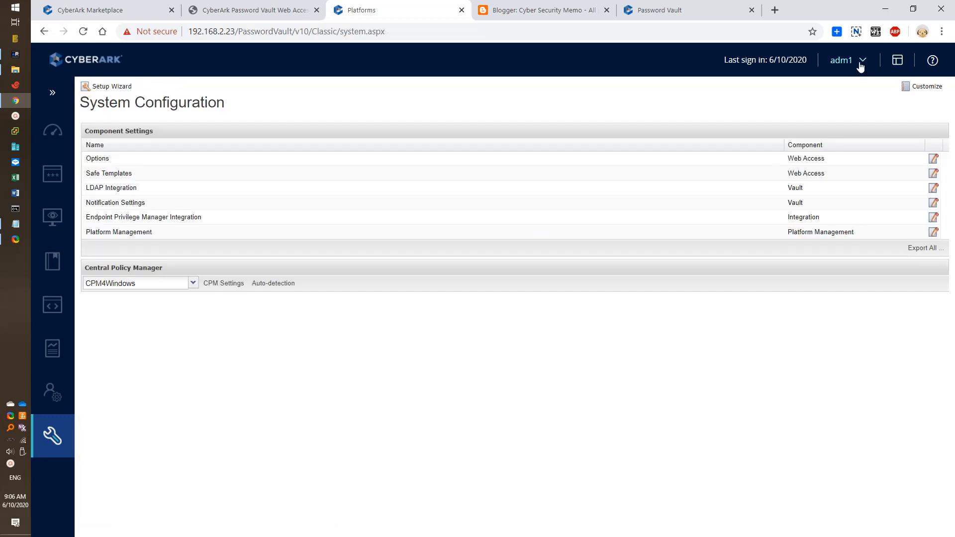
Step: Sign out of PVWA and copy the PasswordVault/v10/logon/cyberark path from the address bar
{"action": "left_click", "coordinate": [861, 62]}
{"action": "left_click", "coordinate": [743, 269]}
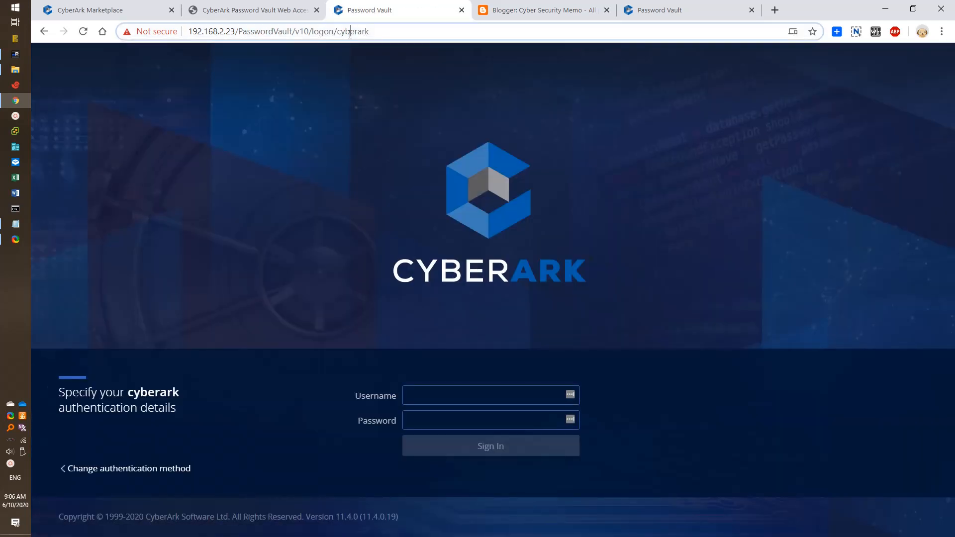
{"action": "left_click", "coordinate": [350, 33]}
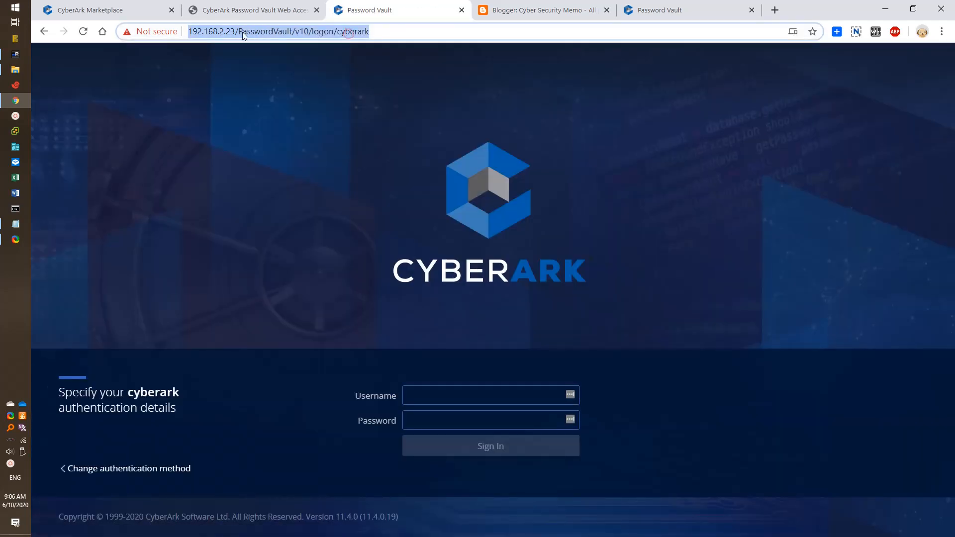
{"action": "left_click", "coordinate": [297, 32]}
{"action": "left_click_drag", "start_coordinate": [267, 31], "coordinate": [396, 32]}
{"action": "right_click", "coordinate": [395, 28]}
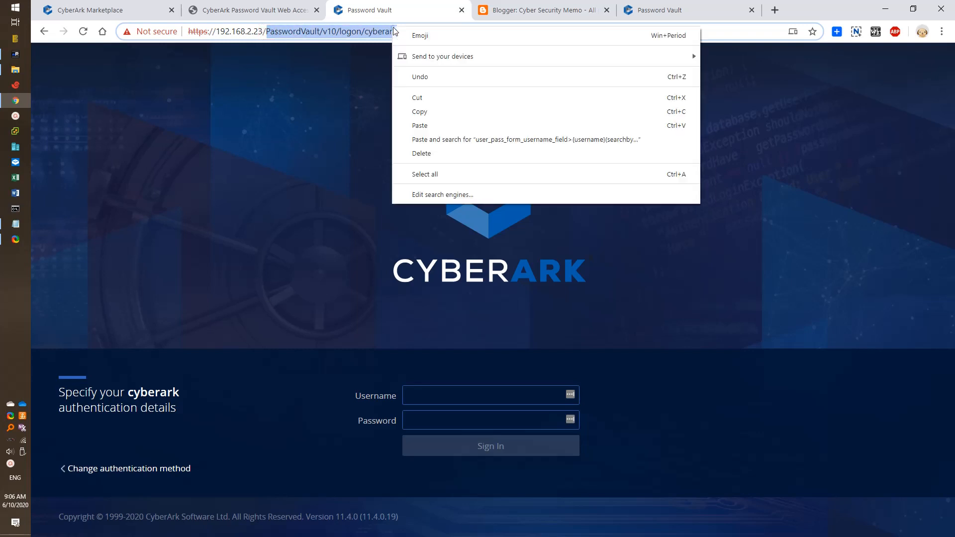
{"action": "left_click", "coordinate": [431, 112]}
Step: Sign back in with the administrator username and password to reach the Accounts View
{"action": "left_click", "coordinate": [516, 392]}
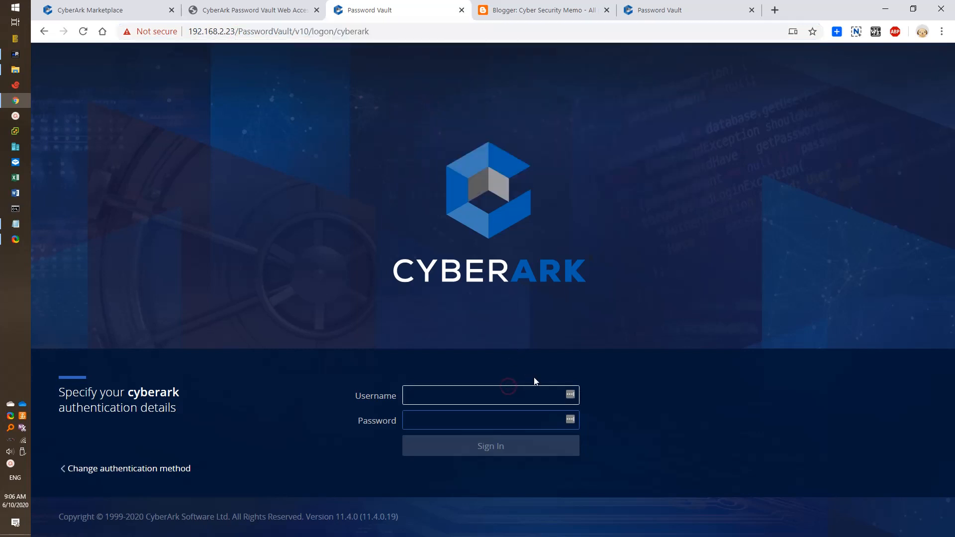
{"action": "type", "text": "admin"}
{"action": "key", "text": "Tab"}
{"action": "key", "text": "shift+Tab"}
{"action": "type", "text": "adm"}
{"action": "key", "text": "Tab"}
{"action": "type", "text": "********"}
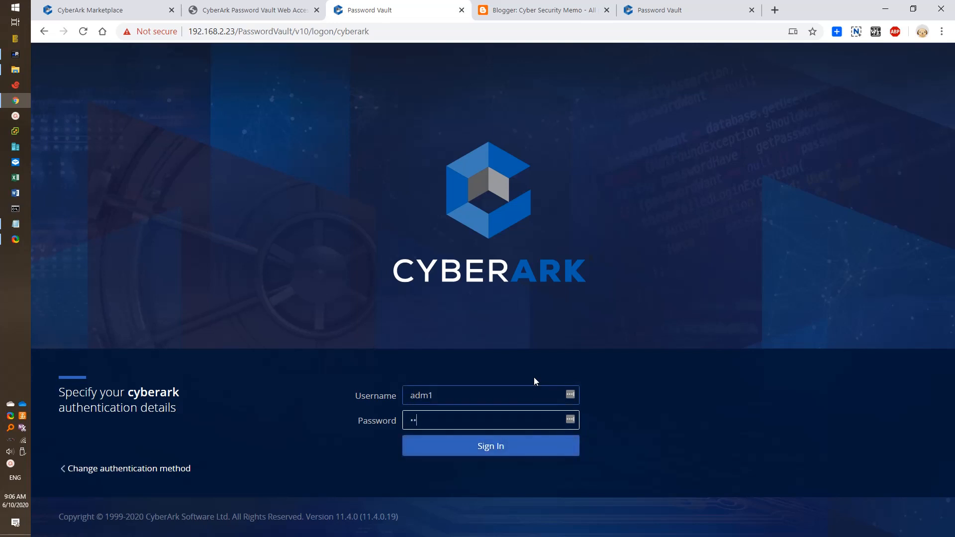
{"action": "key", "text": "Return"}
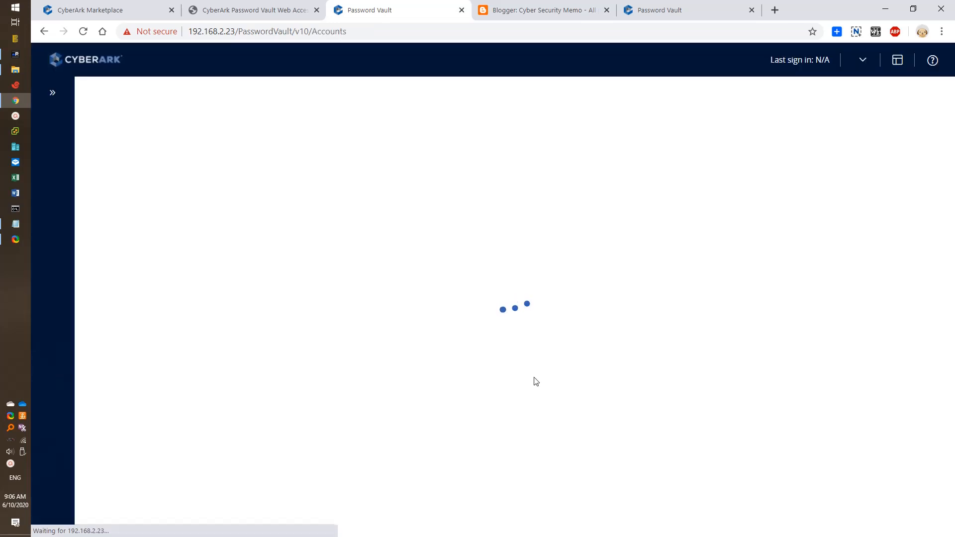
{"action": "left_click", "coordinate": [296, 34]}
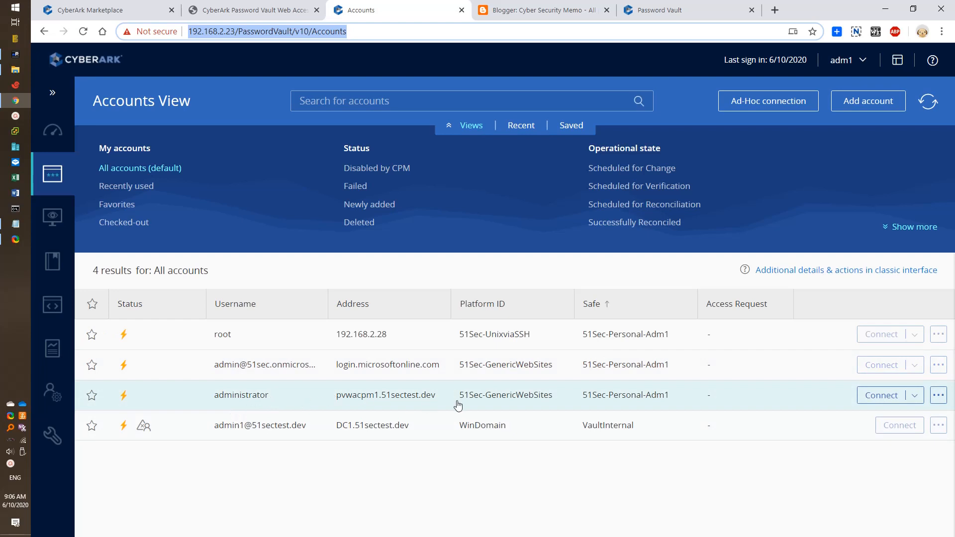
{"action": "left_click", "coordinate": [915, 396]}
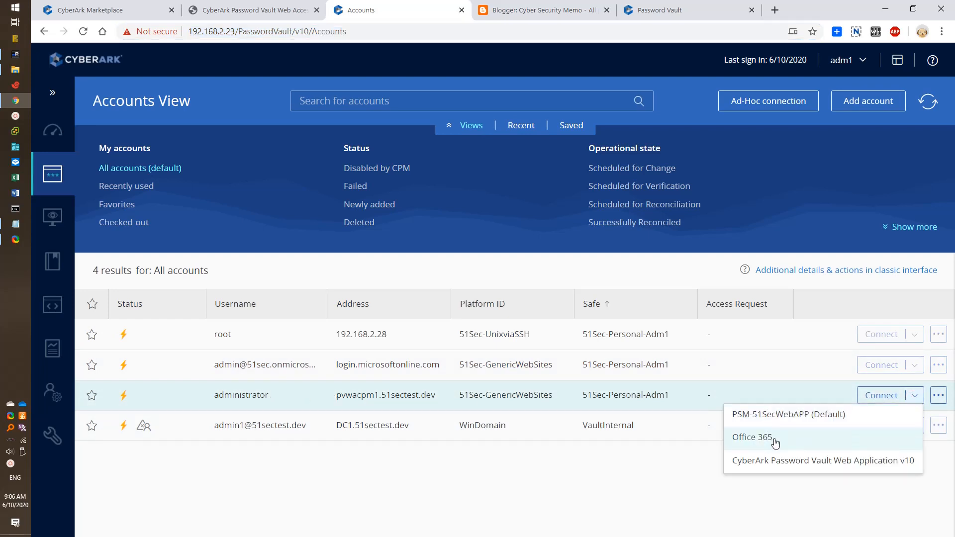
{"action": "left_click", "coordinate": [772, 466]}
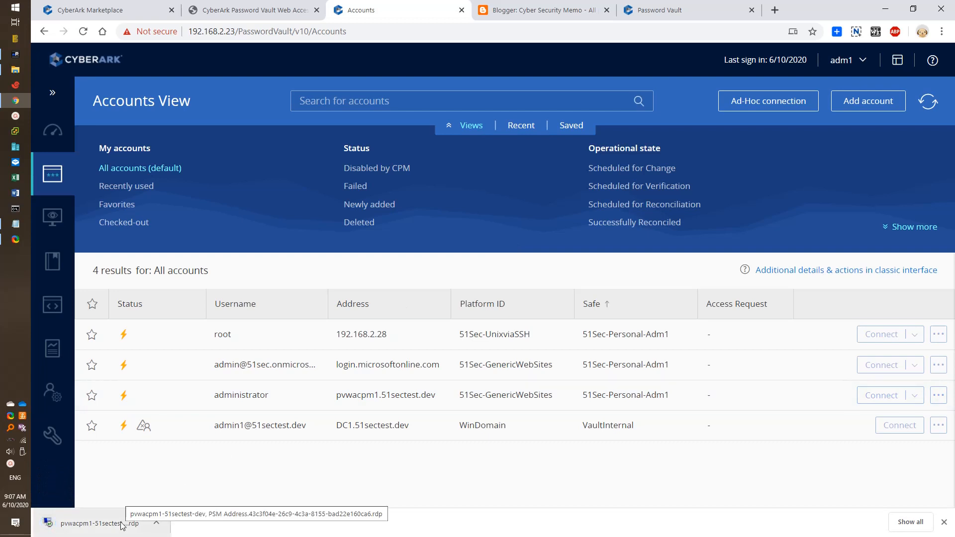
{"action": "left_click", "coordinate": [122, 526]}
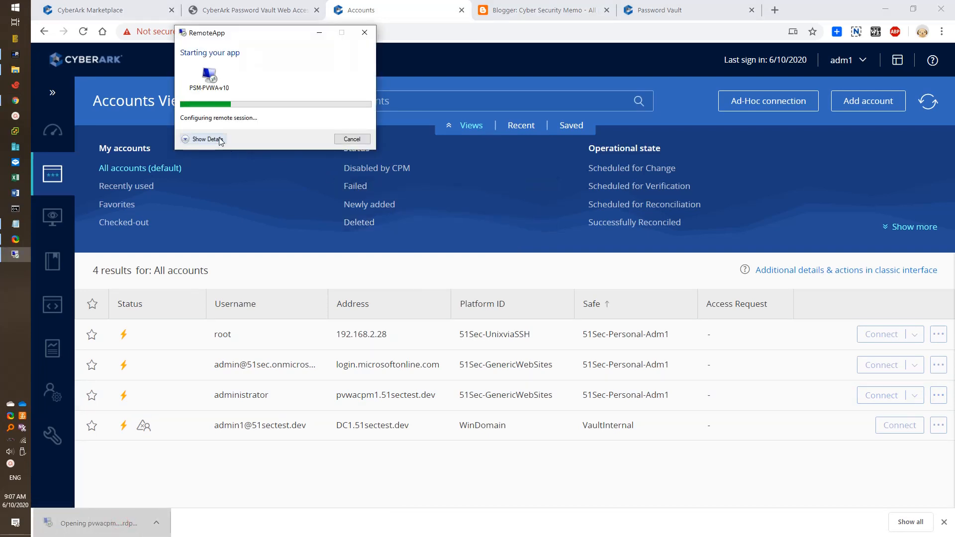
{"action": "left_click", "coordinate": [205, 140]}
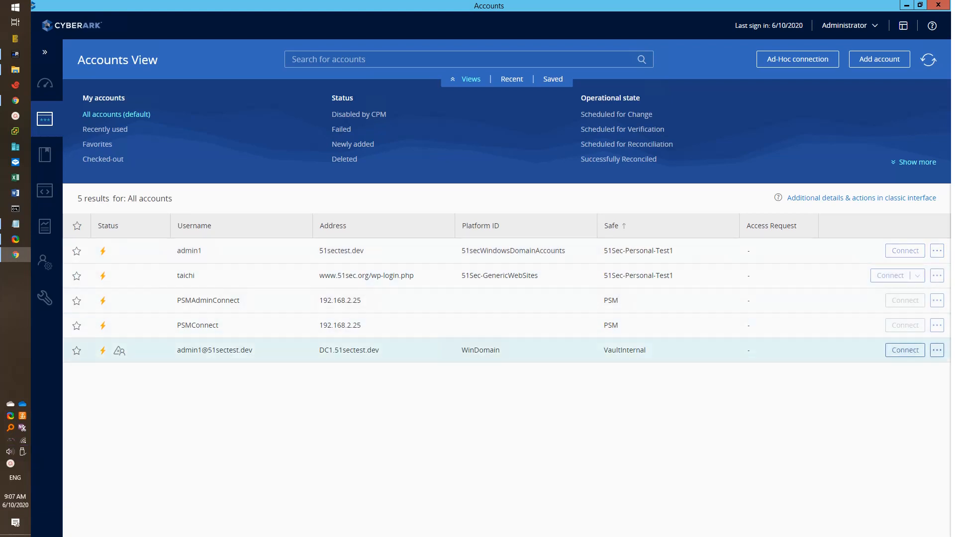
{"action": "left_click", "coordinate": [938, 6]}
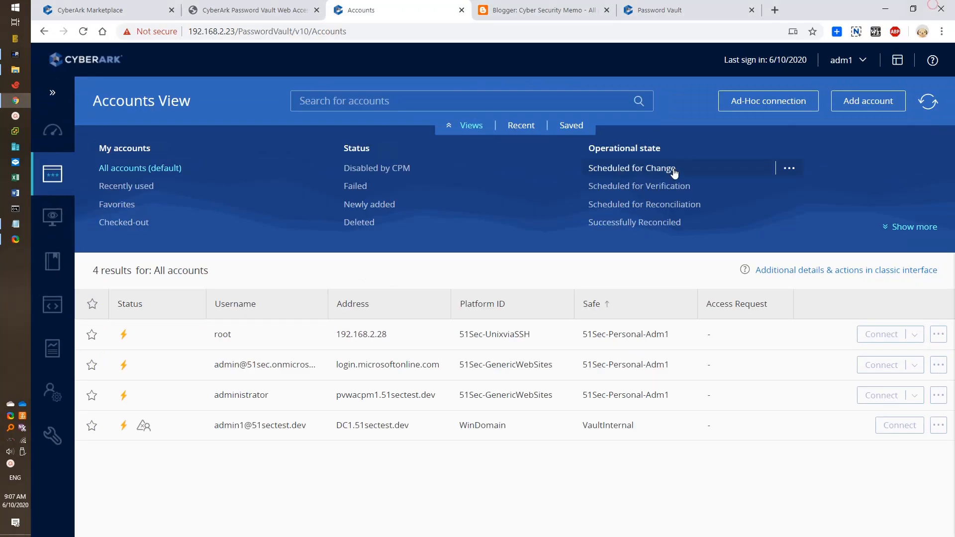